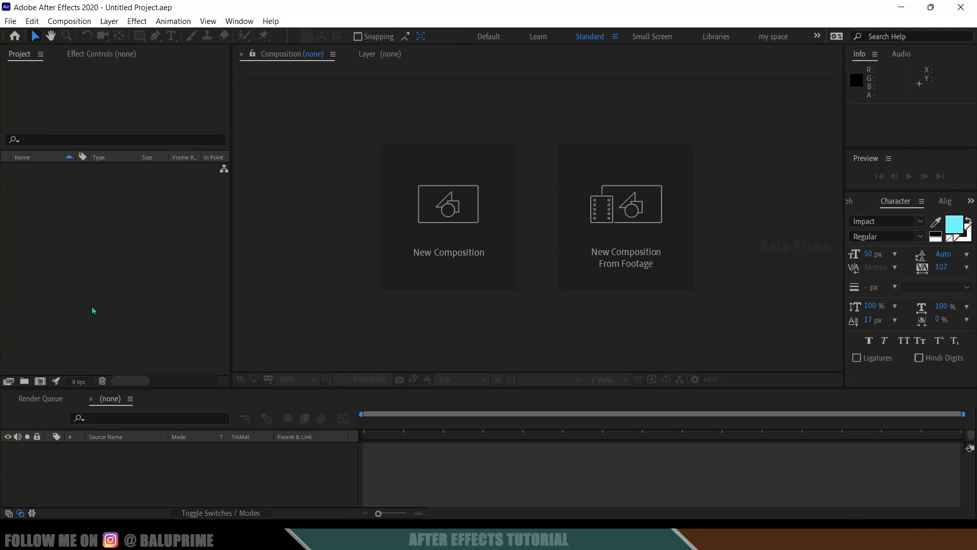
# - Import footage.mp4 from the heli folder into the project and create a composition from it
pyautogui.rightClick(86, 220)
pyautogui.moveTo(136, 277)
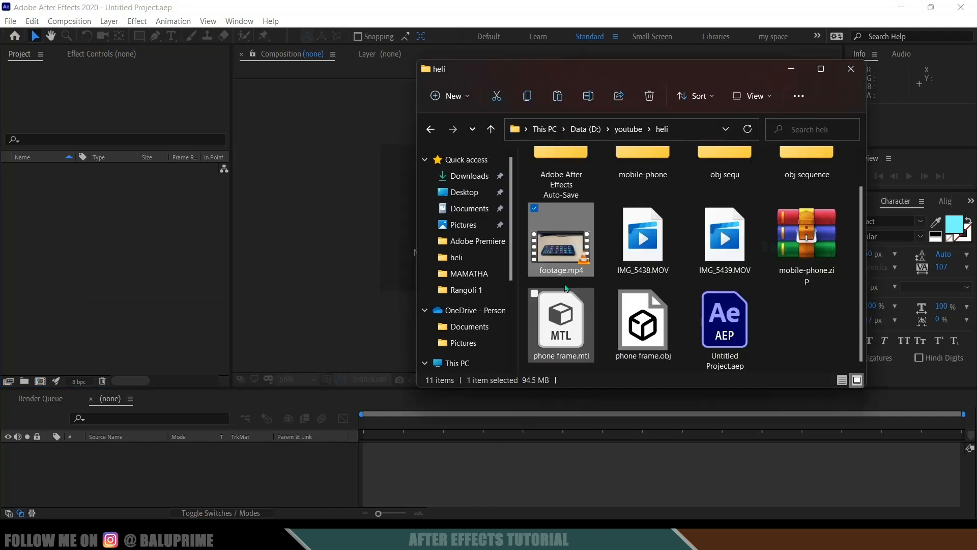
pyautogui.moveTo(561, 239); pyautogui.dragTo(49, 254)
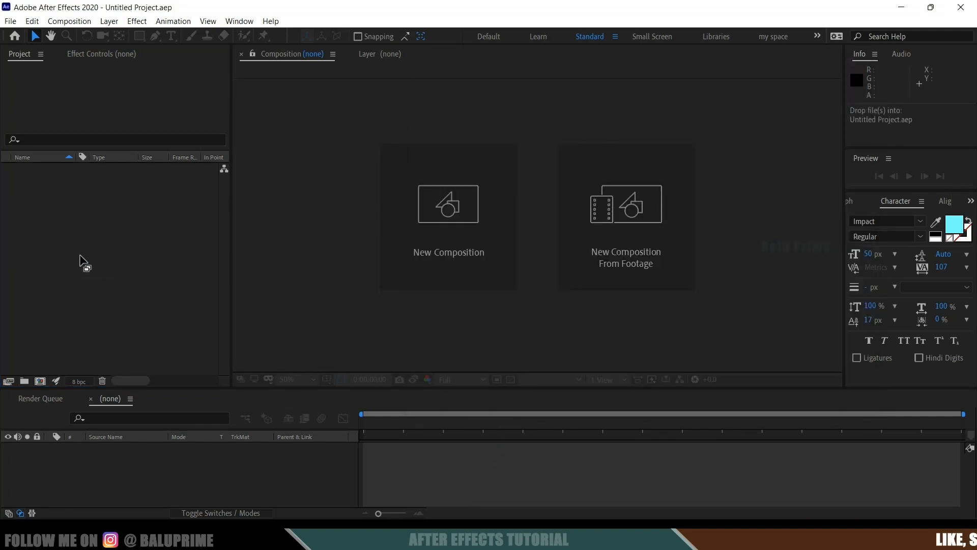
pyautogui.moveTo(44, 168); pyautogui.dragTo(37, 382)
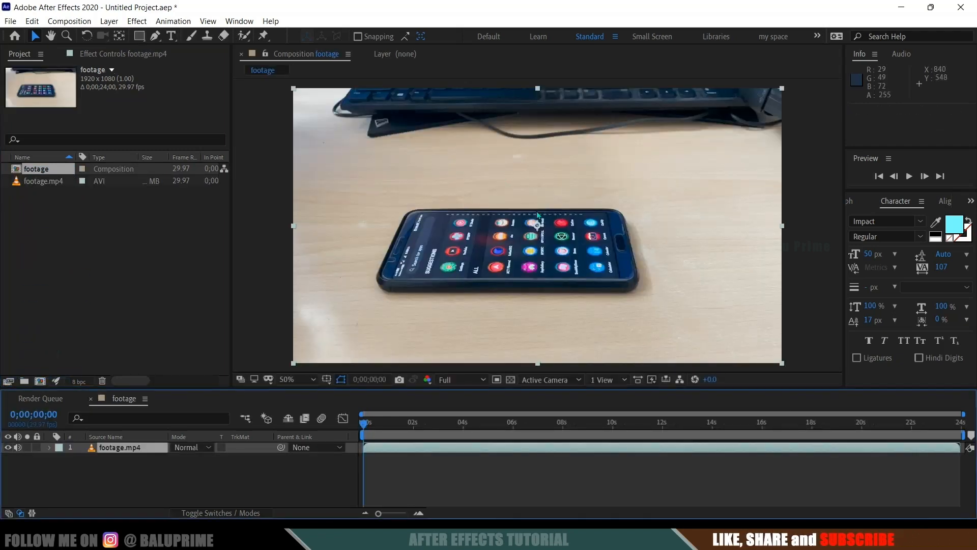
# - End the work area at 0;00;09;29 and trim the footage composition to the work area
pyautogui.click(382, 423)
pyautogui.moveTo(395, 423); pyautogui.dragTo(962, 467)
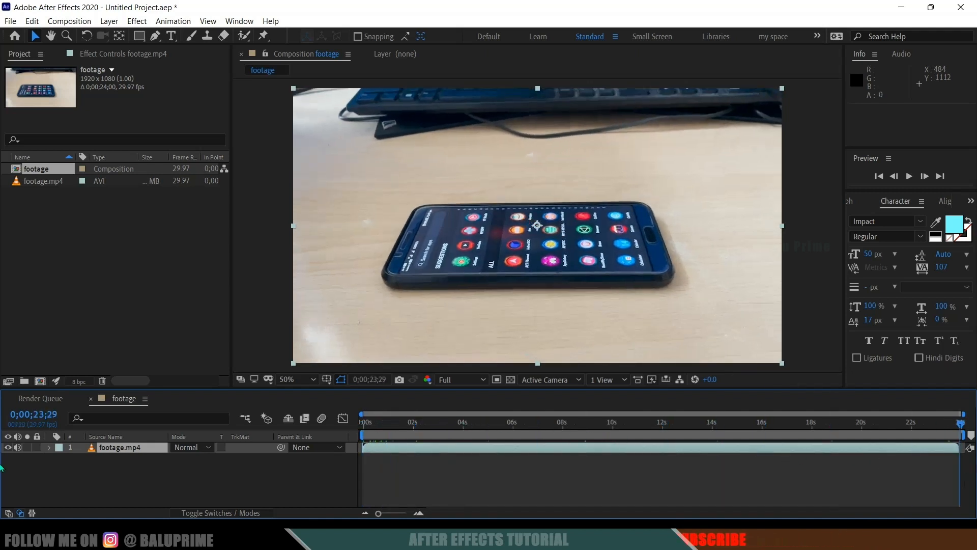
pyautogui.moveTo(2, 469); pyautogui.dragTo(612, 465)
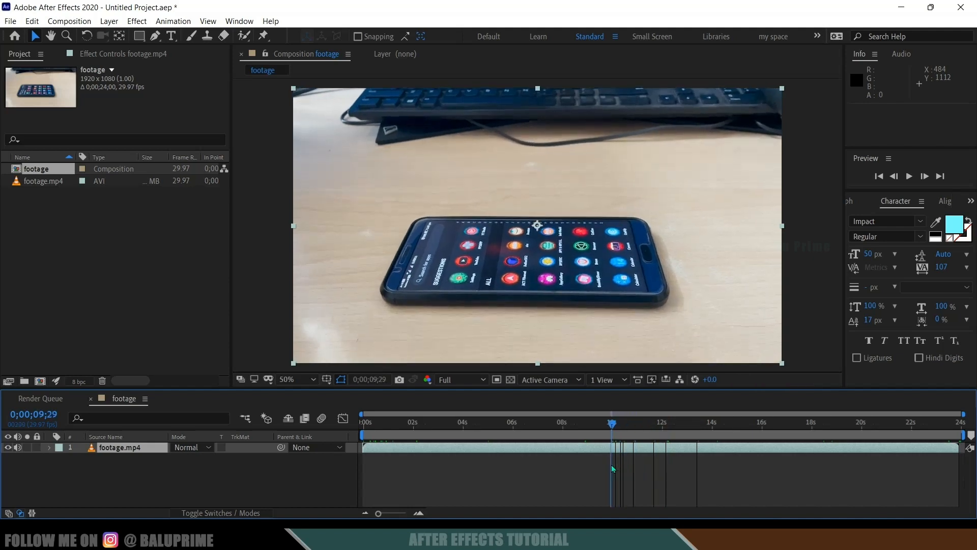
pyautogui.press('n')
pyautogui.rightClick(551, 434)
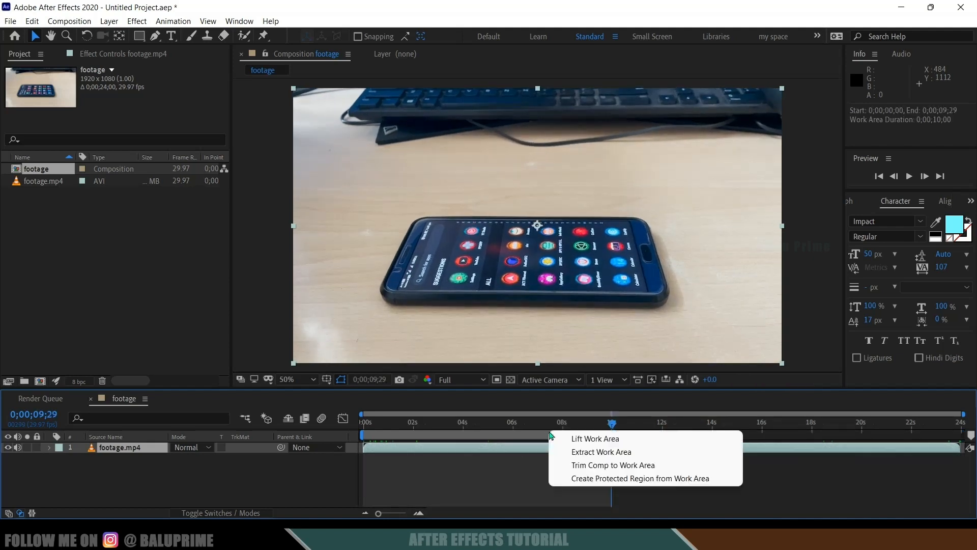
pyautogui.click(597, 465)
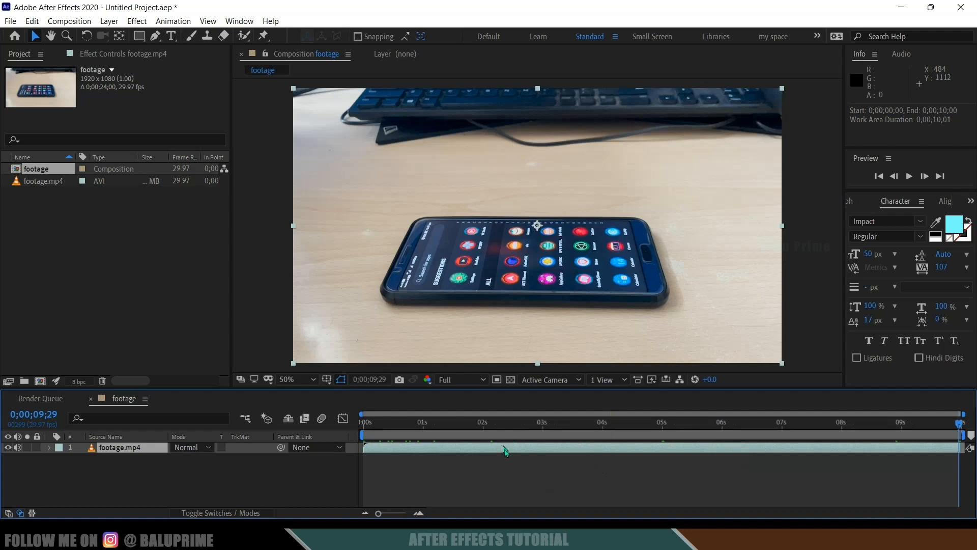
# - Play back the trimmed footage composition to review the shot, and leave no layer selected
pyautogui.press('space')
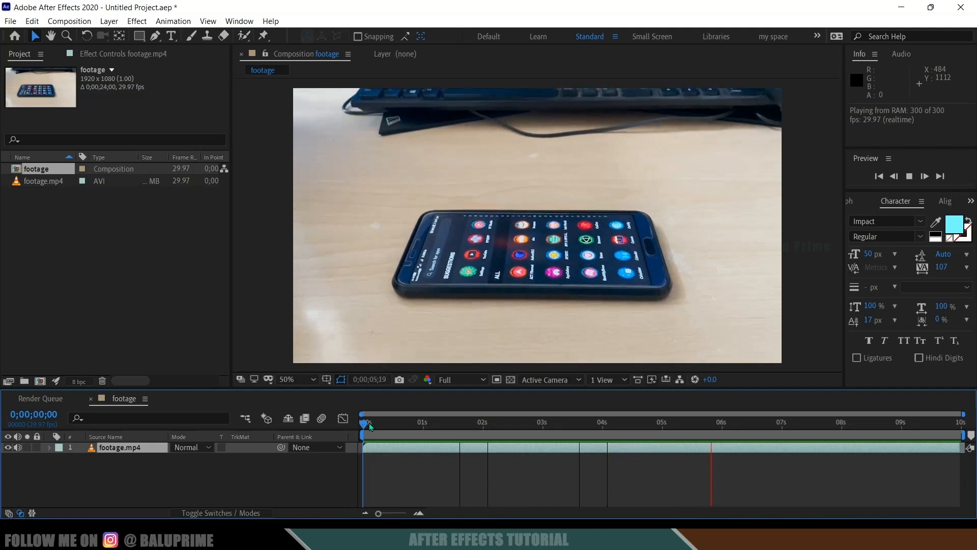
pyautogui.press('space')
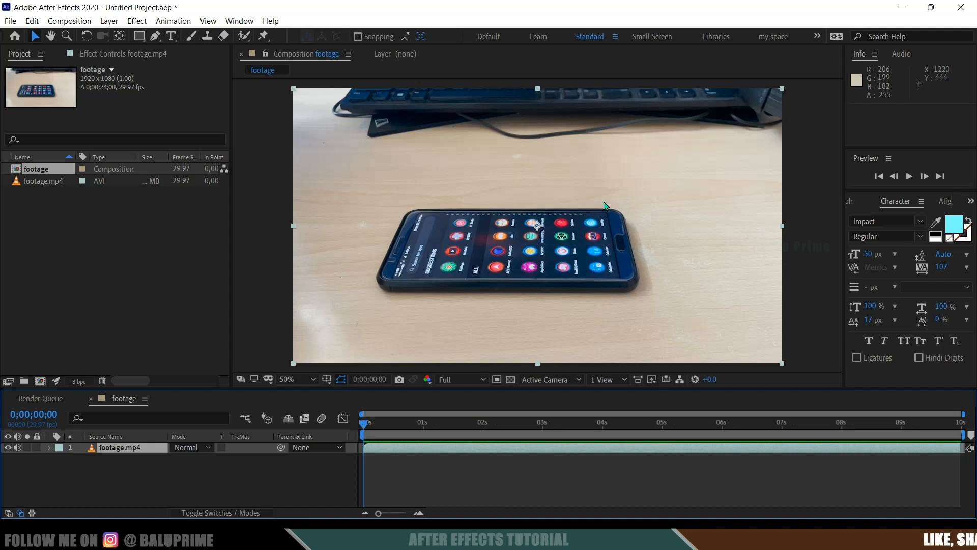
pyautogui.click(147, 491)
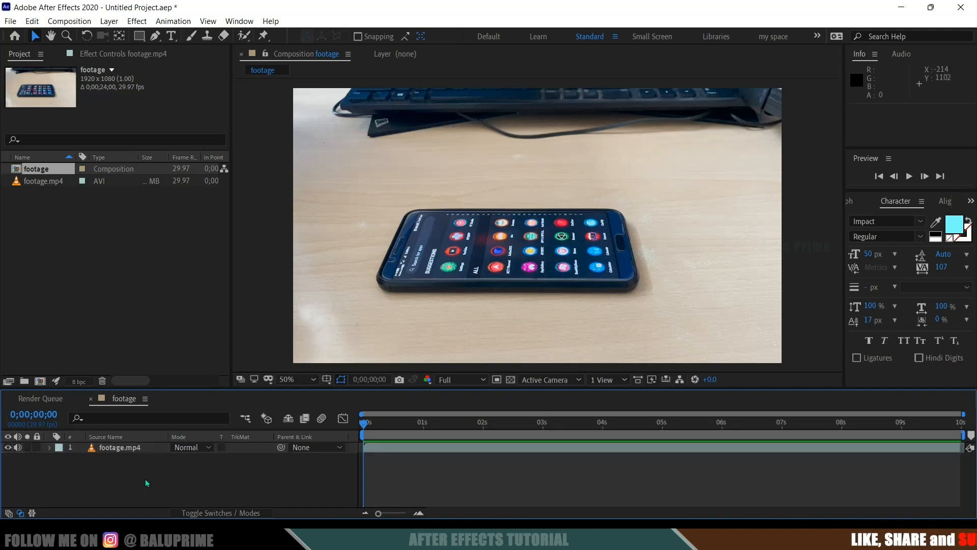
# - Run the 3D camera tracker on the footage.mp4 layer
pyautogui.click(131, 449)
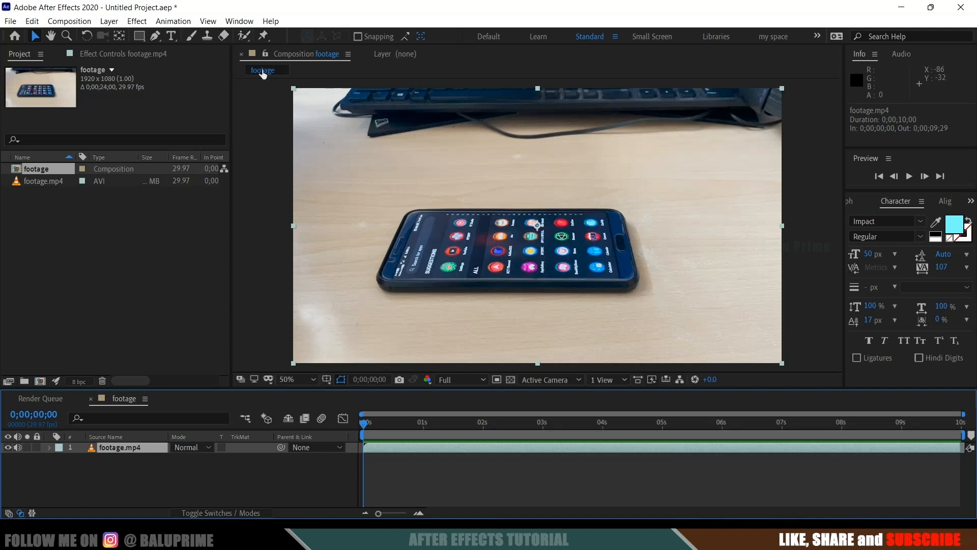
pyautogui.click(240, 21)
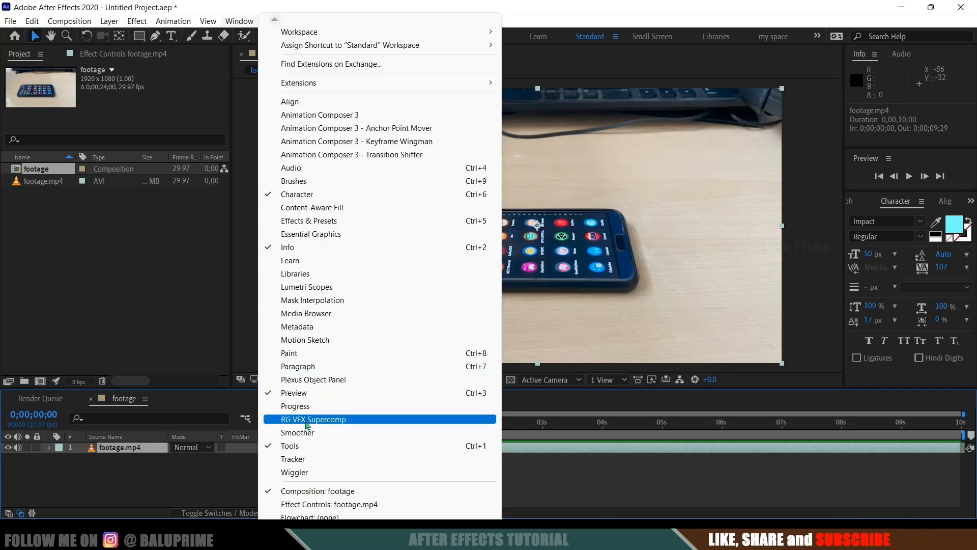
pyautogui.click(296, 459)
pyautogui.click(494, 464)
pyautogui.click(469, 448)
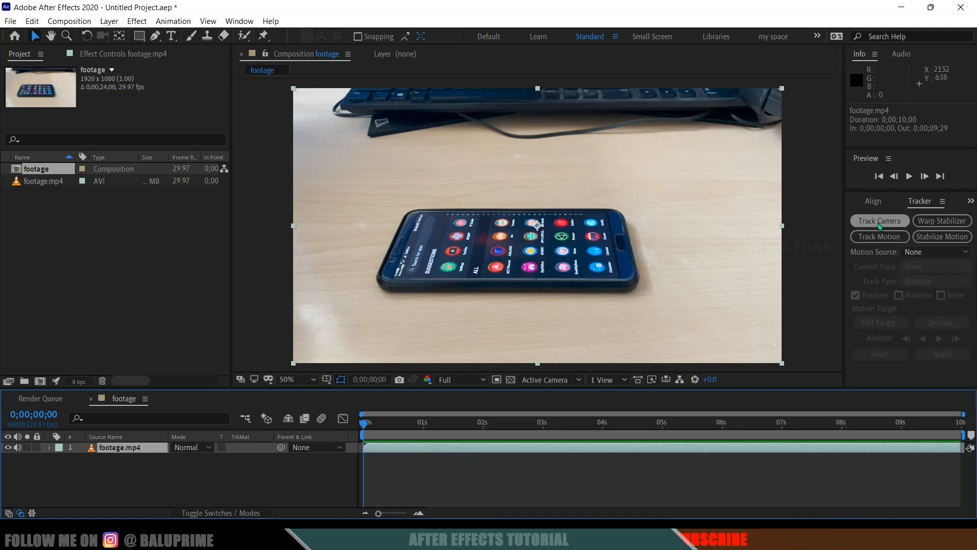
pyautogui.click(876, 221)
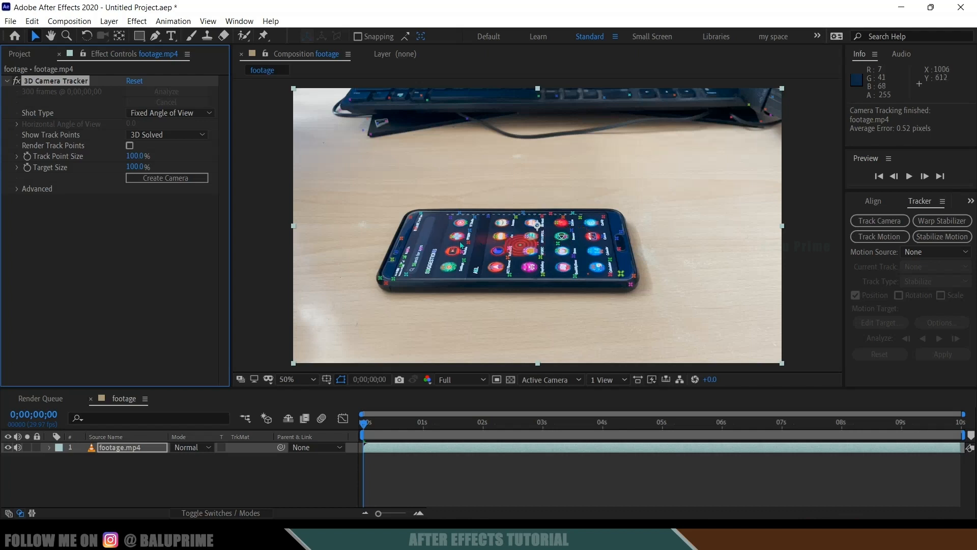
# - Check the camera solve's average error in the advanced tracker settings and set the preview resolution to Quarter
pyautogui.click(17, 192)
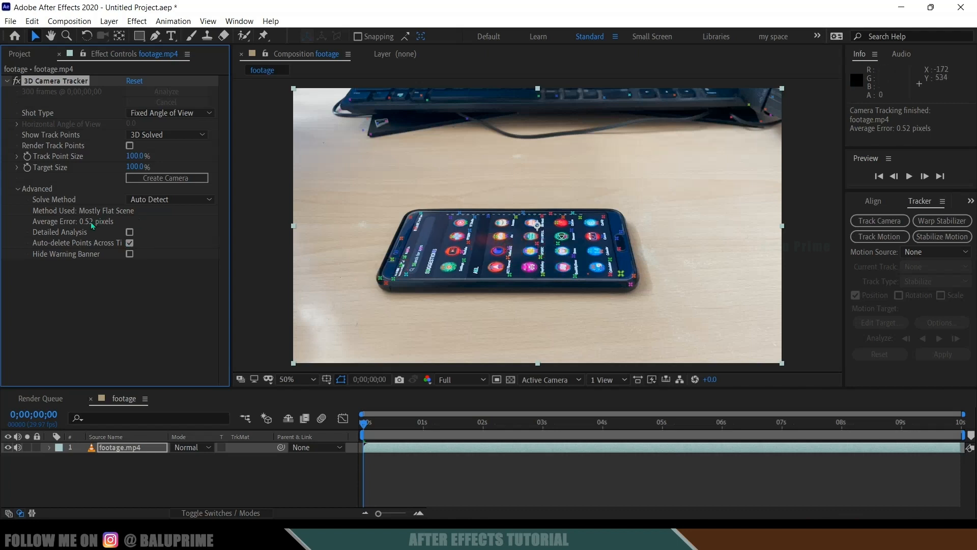
pyautogui.click(18, 190)
pyautogui.click(478, 382)
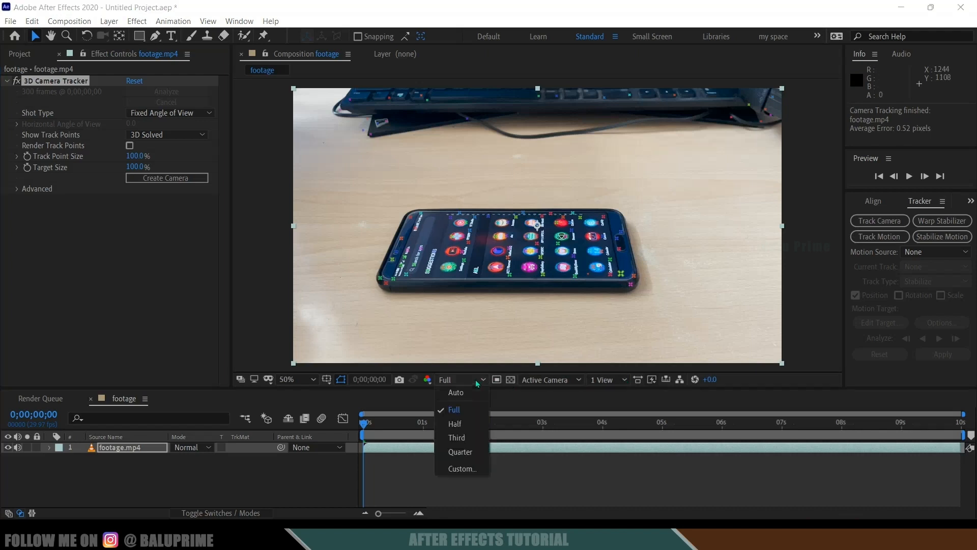
pyautogui.click(465, 452)
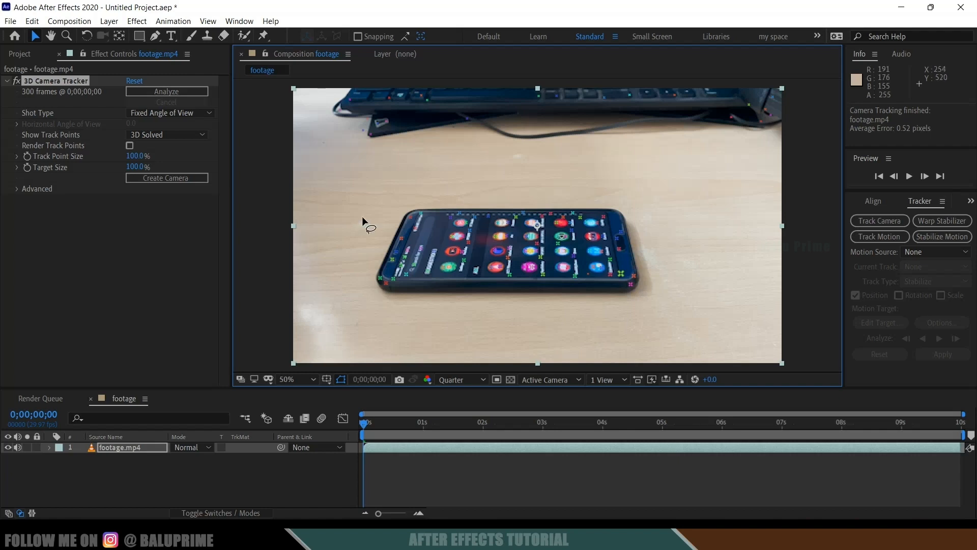
# - Select all track points on the phone and create a solid and camera from them
pyautogui.moveTo(388, 202)
pyautogui.mouseDown()
pyautogui.moveTo(495, 192)
pyautogui.moveTo(651, 211)
pyautogui.moveTo(671, 243)
pyautogui.moveTo(676, 282)
pyautogui.moveTo(655, 308)
pyautogui.moveTo(466, 323)
pyautogui.moveTo(397, 316)
pyautogui.moveTo(359, 270)
pyautogui.mouseUp()
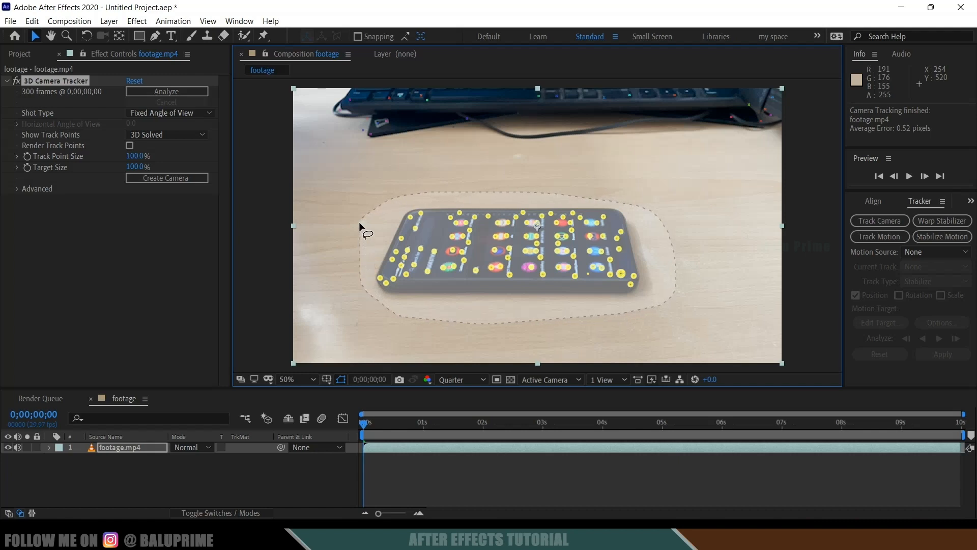
pyautogui.moveTo(360, 226); pyautogui.dragTo(345, 250)
pyautogui.rightClick(493, 229)
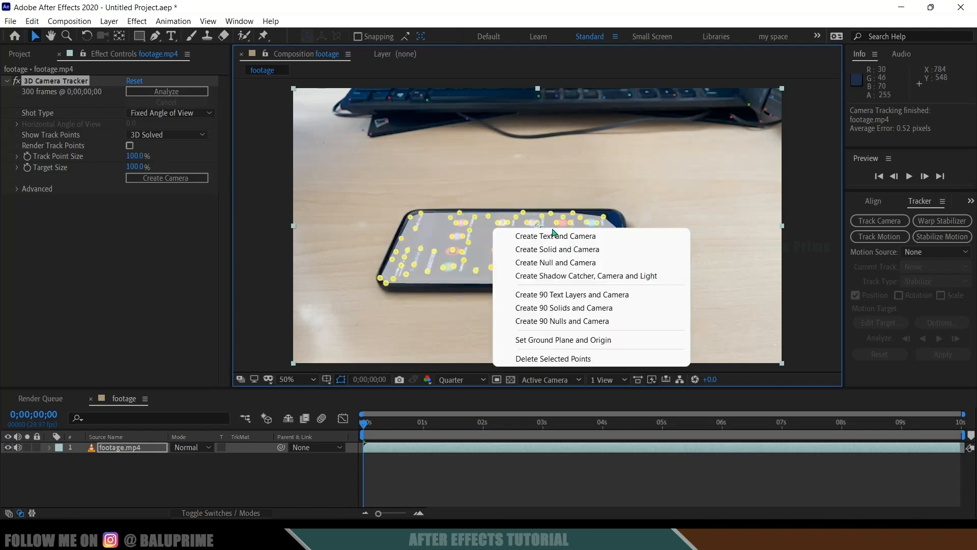
pyautogui.click(552, 250)
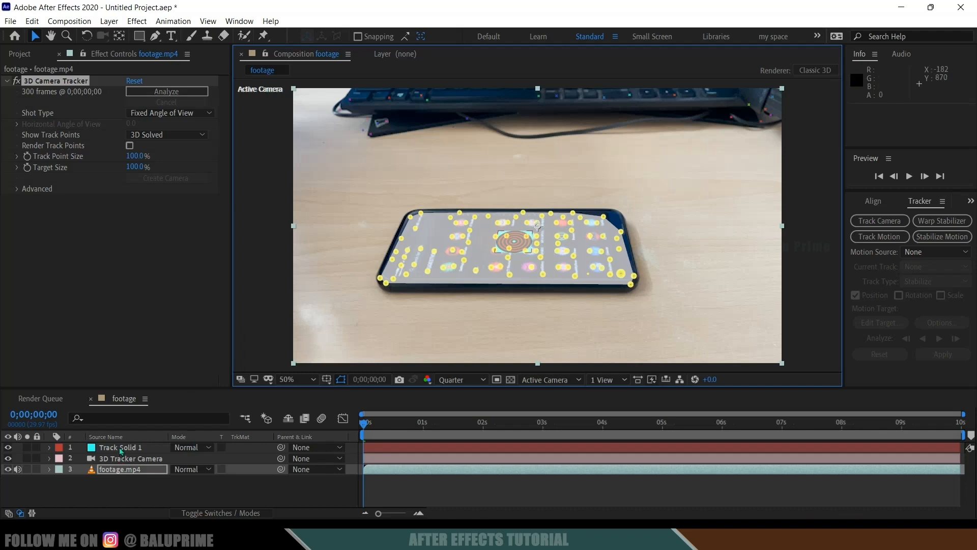
# - Scale Track Solid 1 to 599, 301, 301% without constrained proportions to cover the phone screen, and preview the track
pyautogui.click(120, 448)
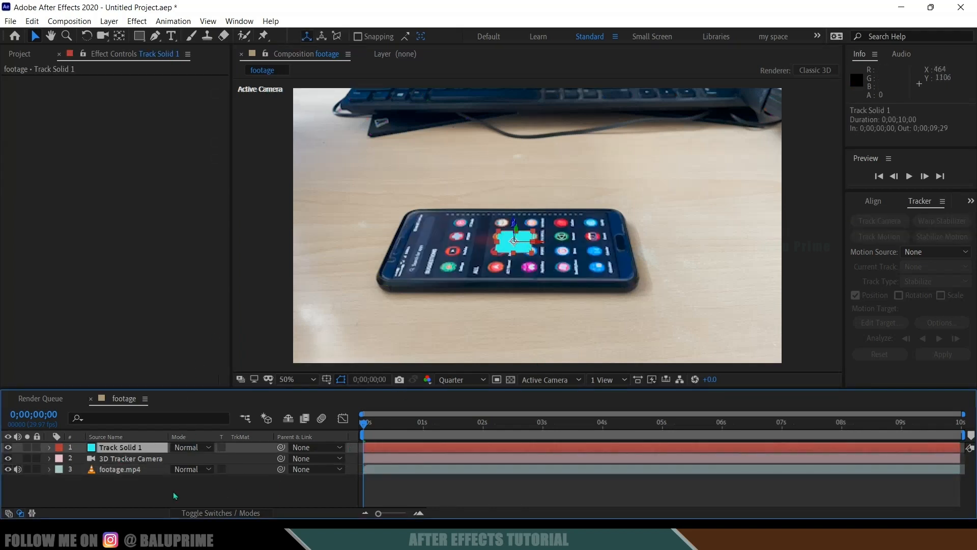
pyautogui.press('s')
pyautogui.moveTo(228, 461); pyautogui.dragTo(352, 455)
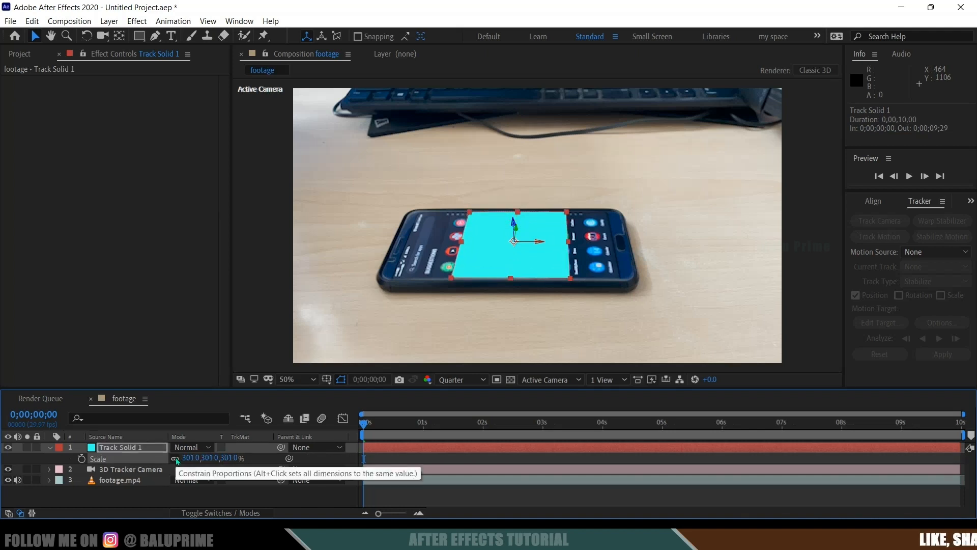
pyautogui.moveTo(193, 457); pyautogui.dragTo(381, 456)
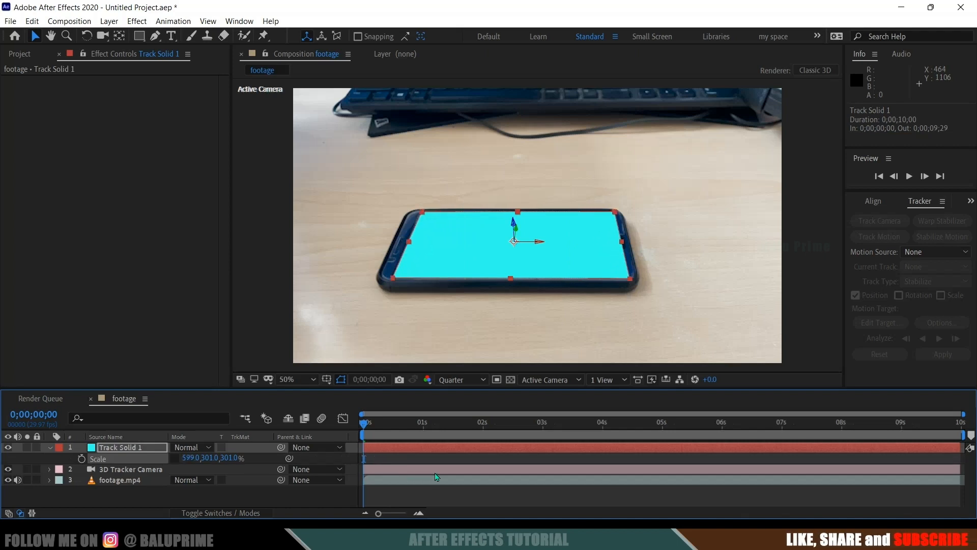
pyautogui.press('space')
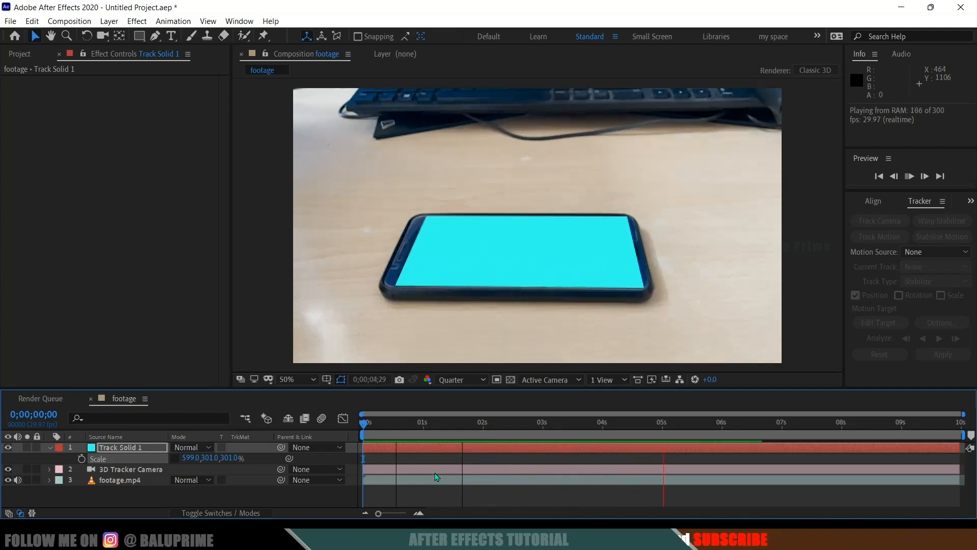
pyautogui.press('space')
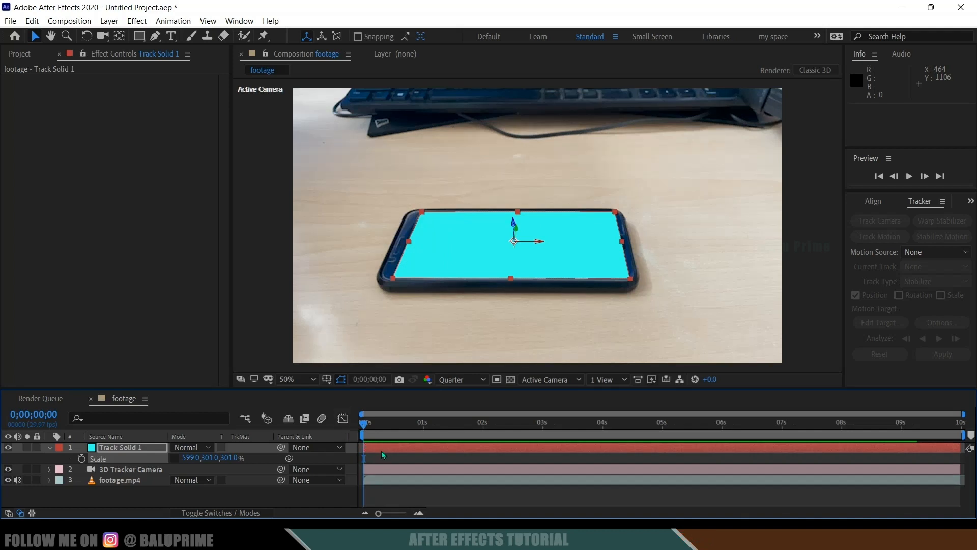
# - Create a black comp-size solid layer named element, 1920 by 1080 px
pyautogui.click(120, 22)
pyautogui.moveTo(116, 36)
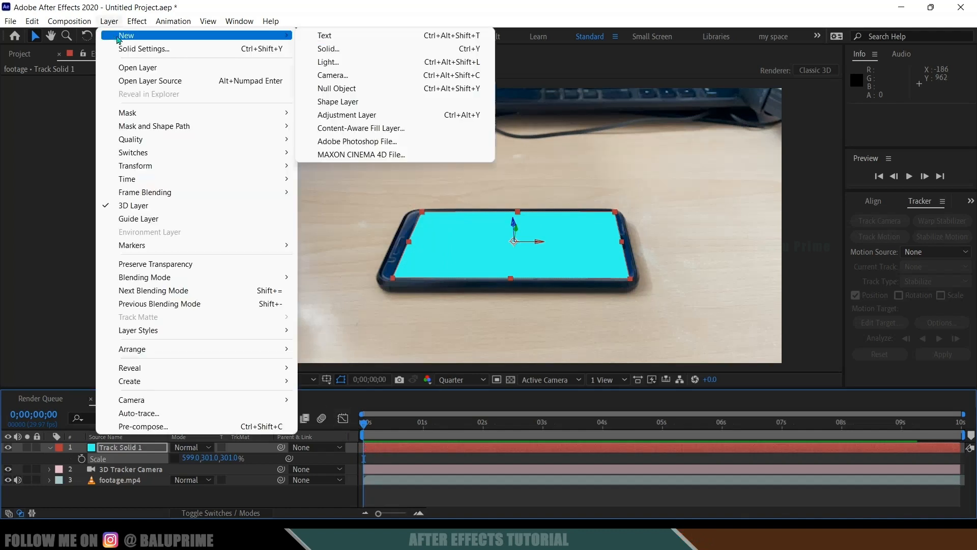
pyautogui.click(324, 49)
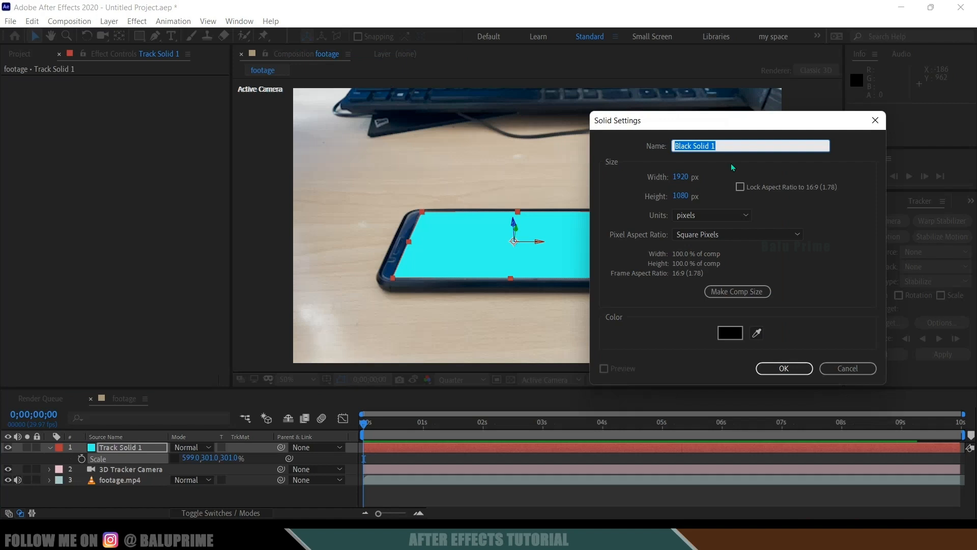
pyautogui.write('elemn')
pyautogui.press('BackSpace')
pyautogui.write('ent')
pyautogui.click(748, 296)
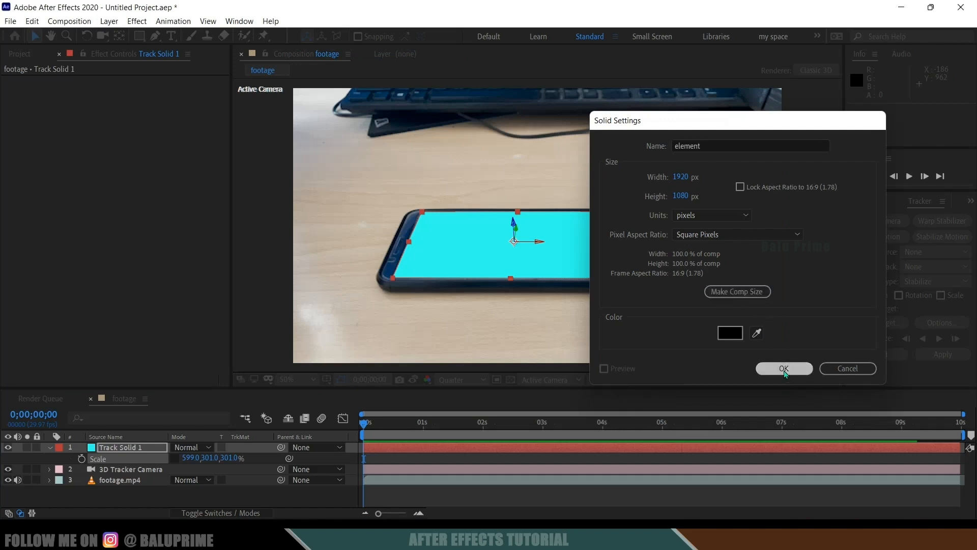
pyautogui.click(785, 370)
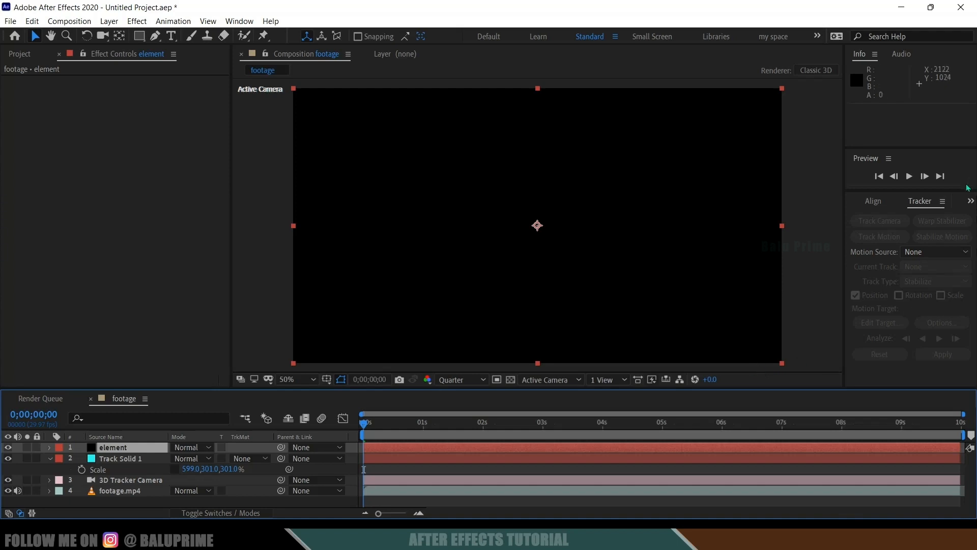
# - Find the Video Copilot Element effect, apply it to the element solid and open its Scene Setup
pyautogui.click(970, 201)
pyautogui.click(932, 217)
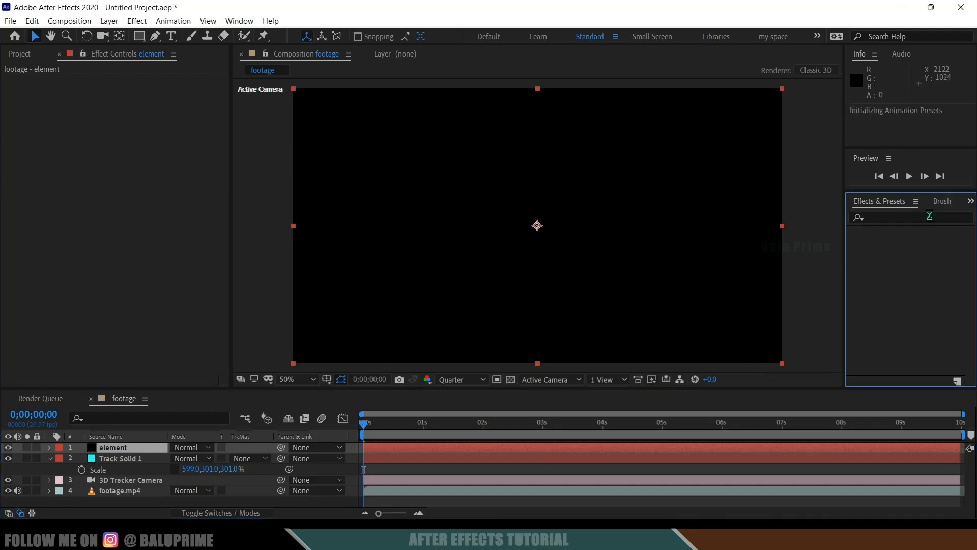
pyautogui.click(238, 22)
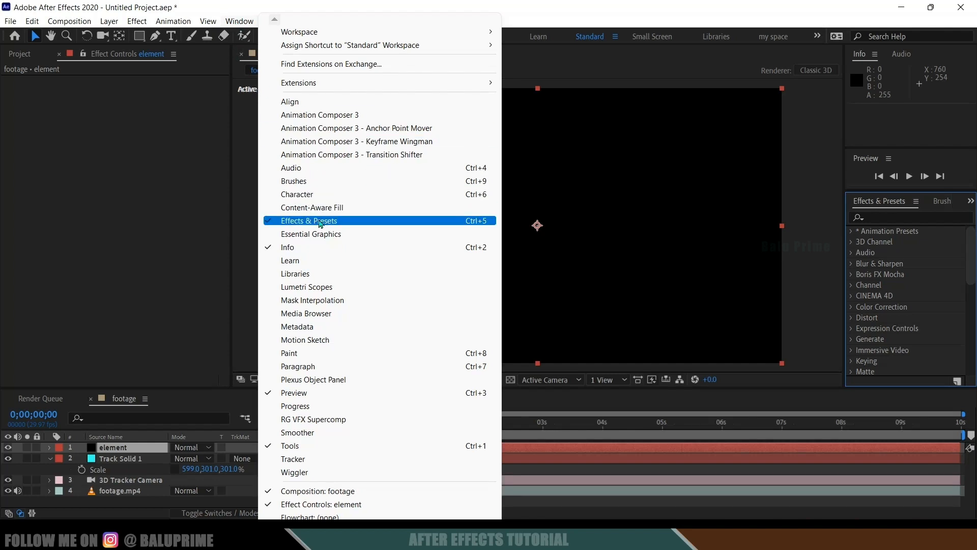
pyautogui.click(320, 224)
pyautogui.click(897, 218)
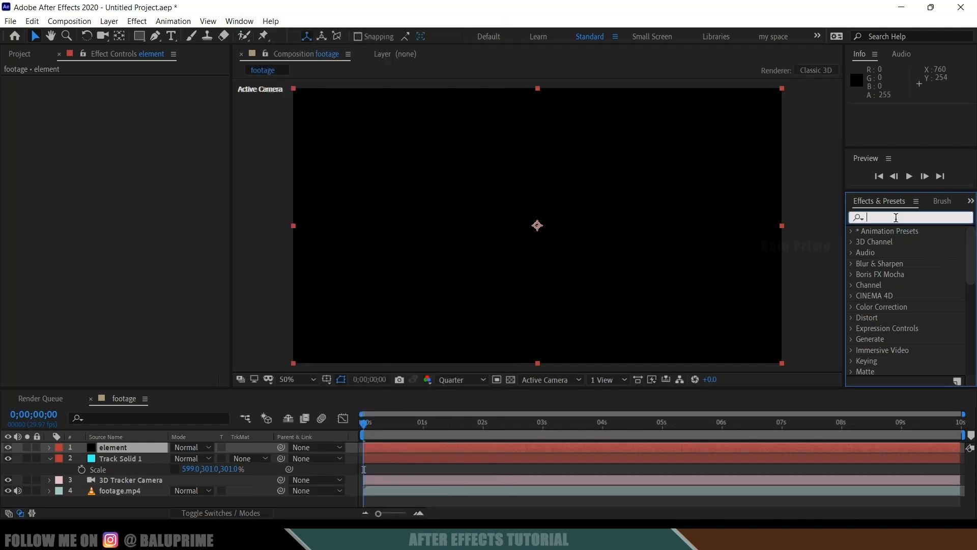
pyautogui.write('element')
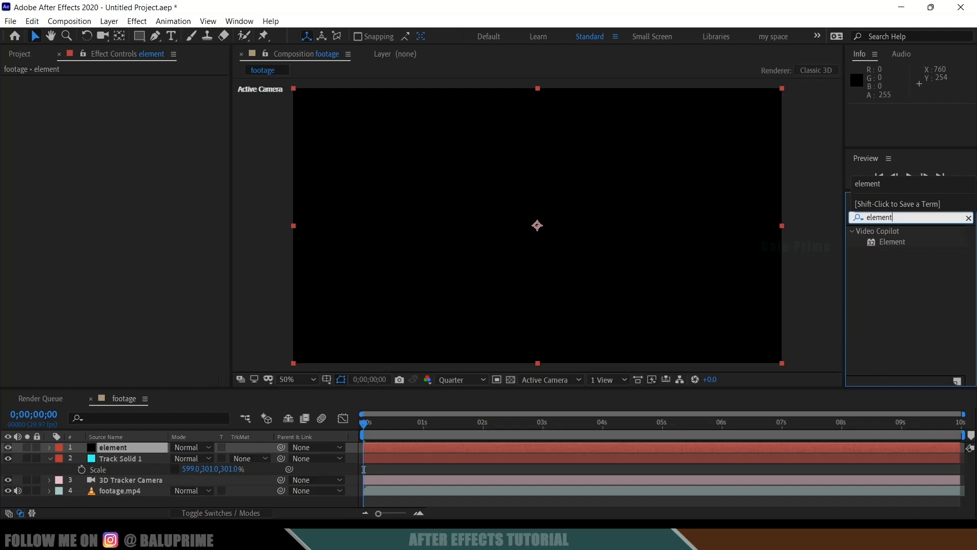
pyautogui.moveTo(886, 242); pyautogui.dragTo(110, 449)
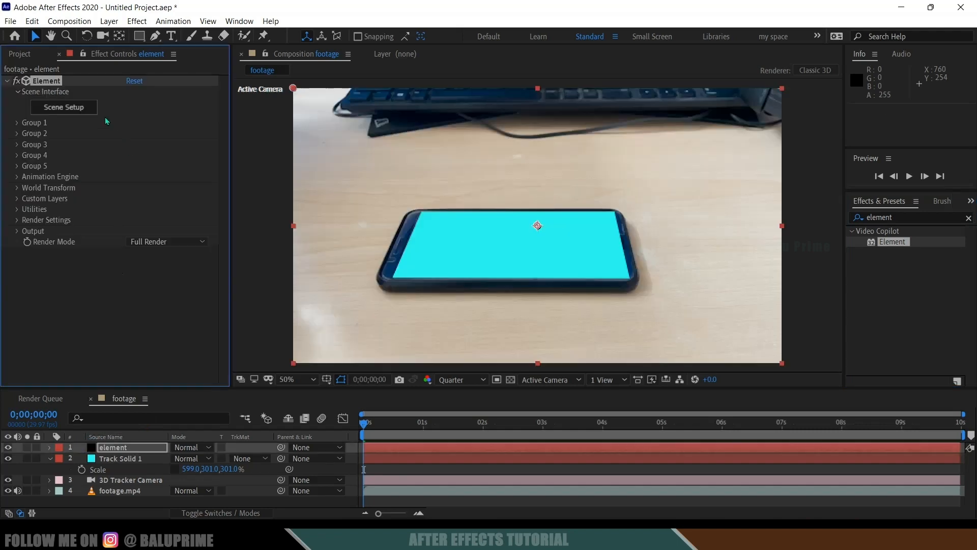
pyautogui.click(65, 108)
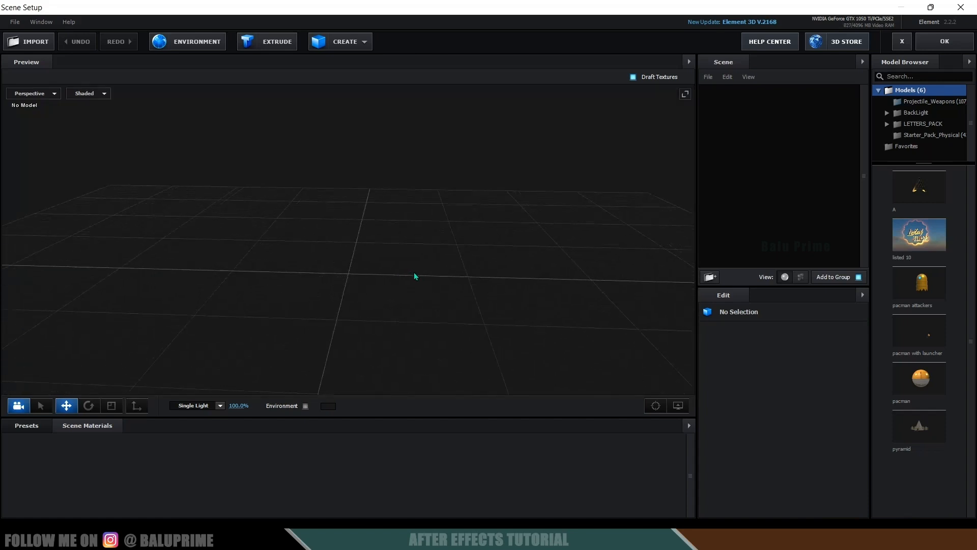
# - Create a plane model in the scene and apply the Black_Gloss physical material to it
pyautogui.moveTo(415, 276); pyautogui.dragTo(403, 274)
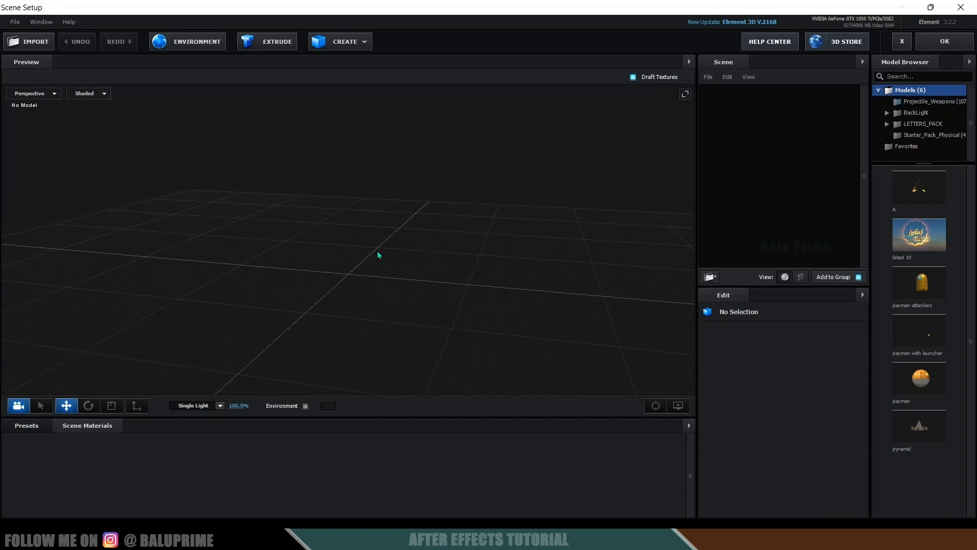
pyautogui.click(349, 42)
pyautogui.click(473, 69)
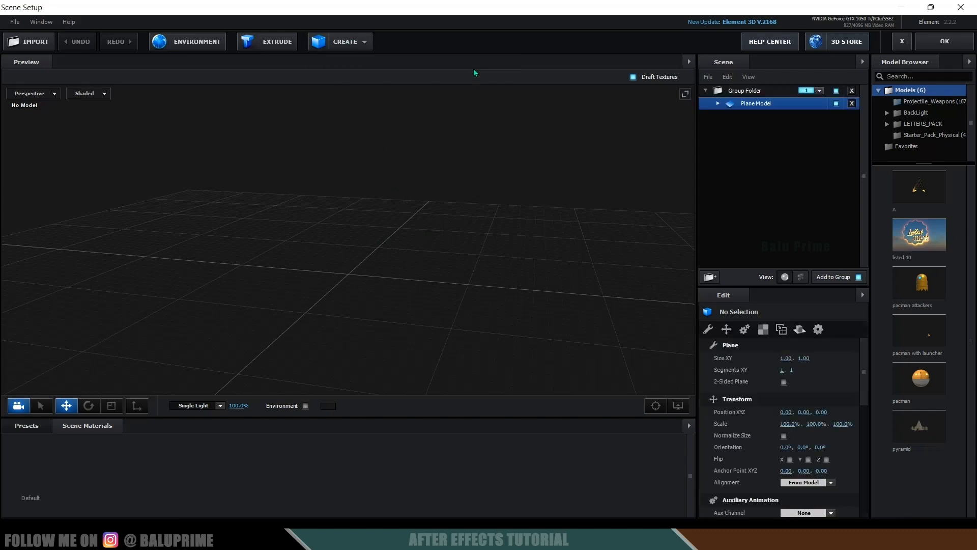
pyautogui.click(23, 430)
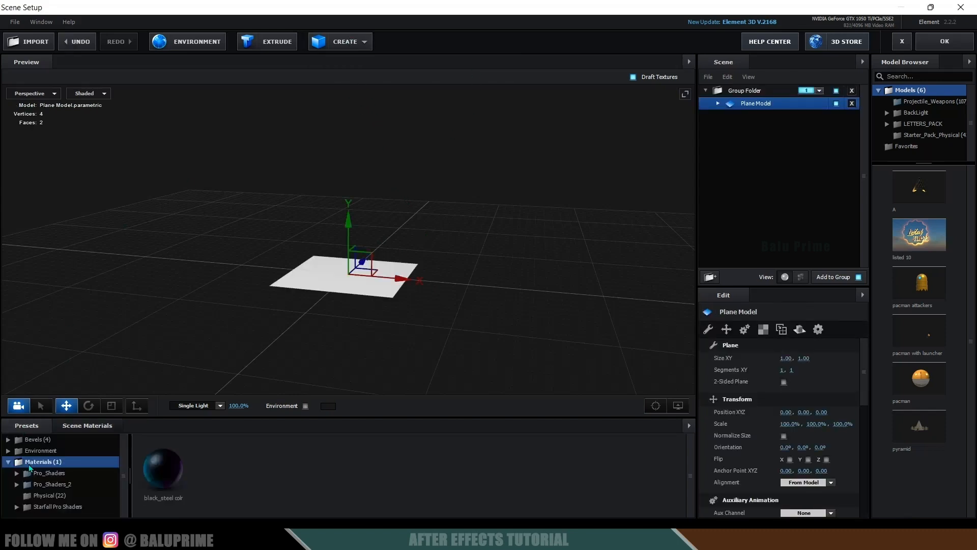
pyautogui.click(46, 494)
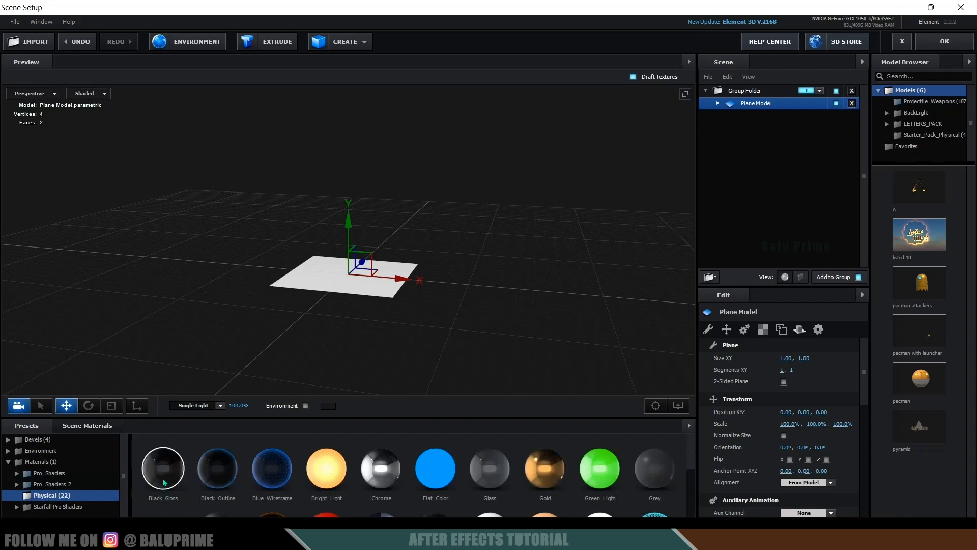
pyautogui.moveTo(173, 465); pyautogui.dragTo(280, 299)
pyautogui.moveTo(343, 322); pyautogui.dragTo(342, 335)
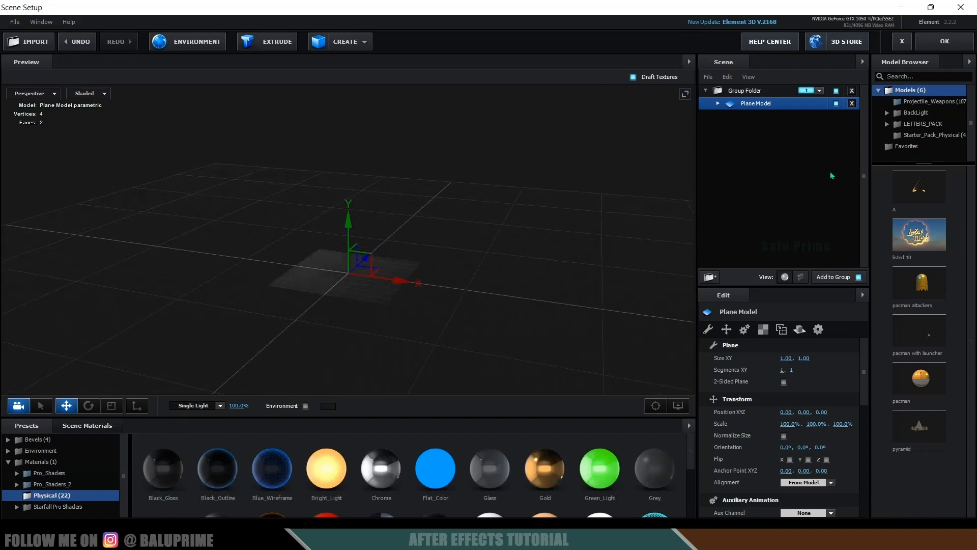
# - Assign the plane model's auxiliary animation to Channel 1
pyautogui.rightClick(767, 107)
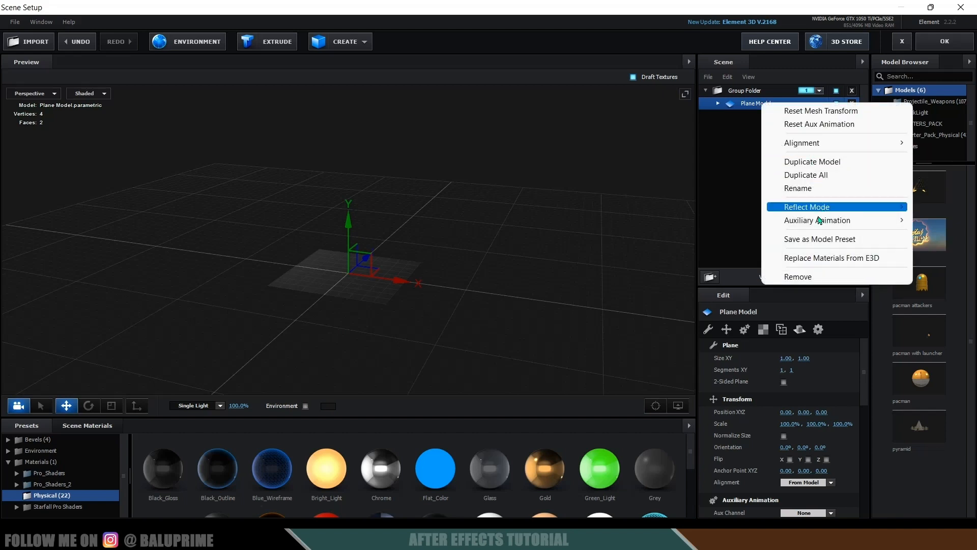
pyautogui.moveTo(813, 227)
pyautogui.click(735, 234)
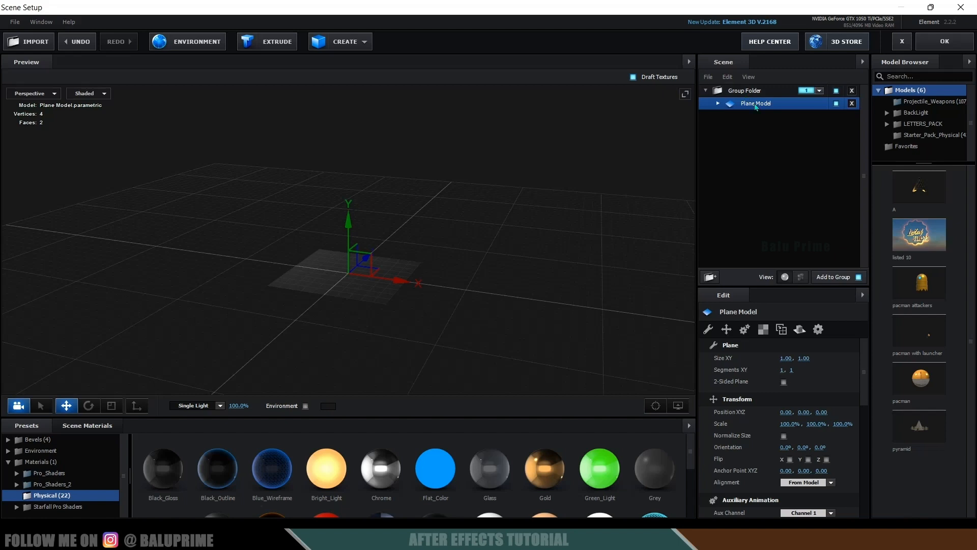
pyautogui.rightClick(757, 107)
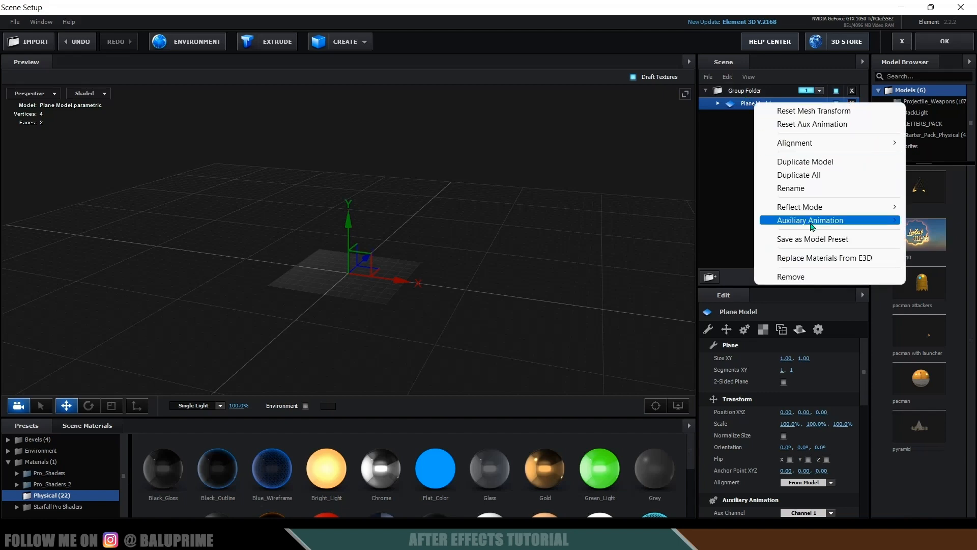
pyautogui.moveTo(805, 221)
pyautogui.click(728, 235)
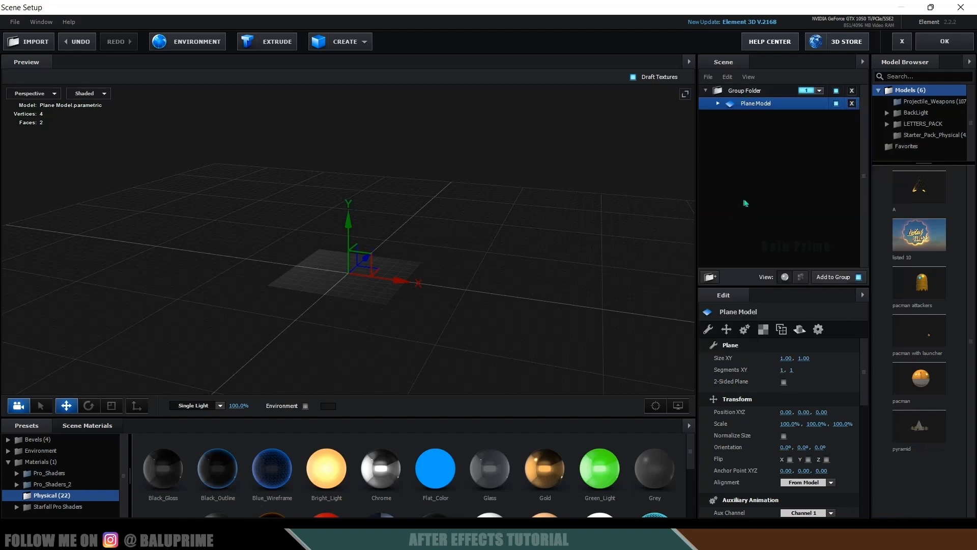
# - Scale the plane model to 259.5% on all axes and accept the scene setup
pyautogui.moveTo(786, 424); pyautogui.dragTo(961, 424)
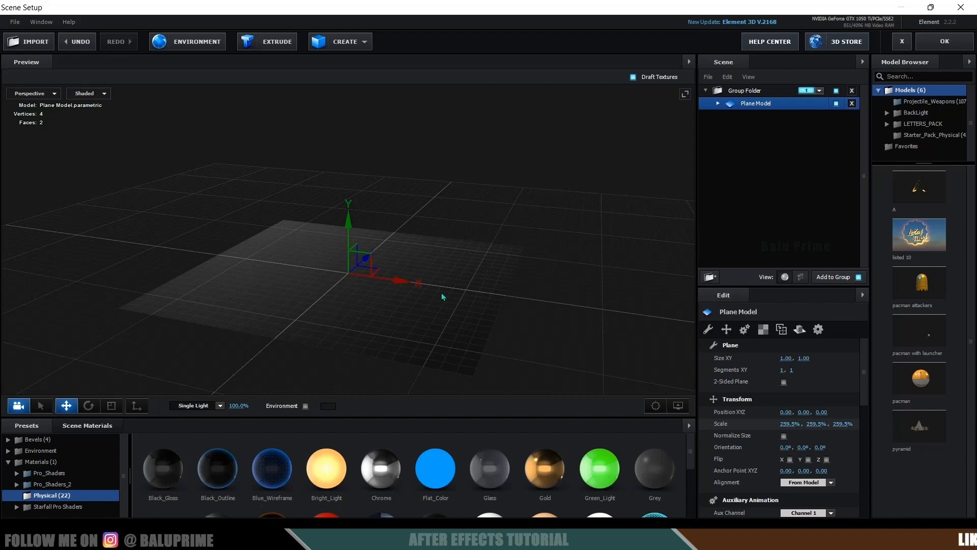
pyautogui.moveTo(563, 268)
pyautogui.mouseDown()
pyautogui.moveTo(562, 290)
pyautogui.moveTo(548, 255)
pyautogui.mouseUp()
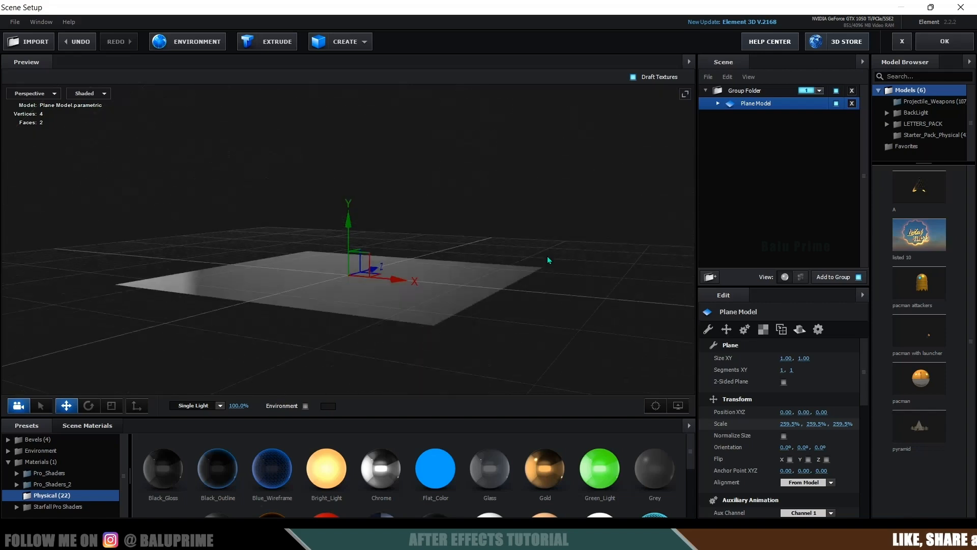
pyautogui.click(946, 42)
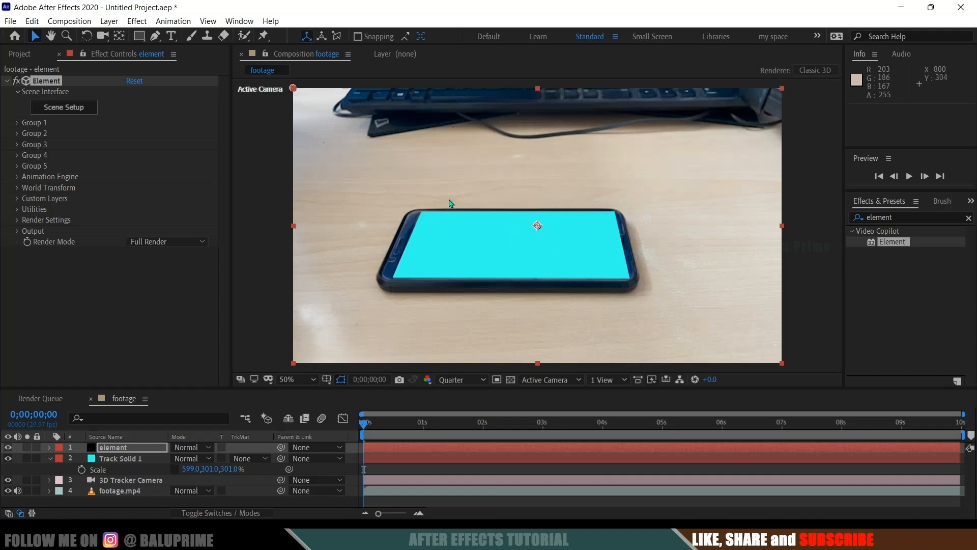
# - Create a group null for Group 1 of the Element effect
pyautogui.click(18, 123)
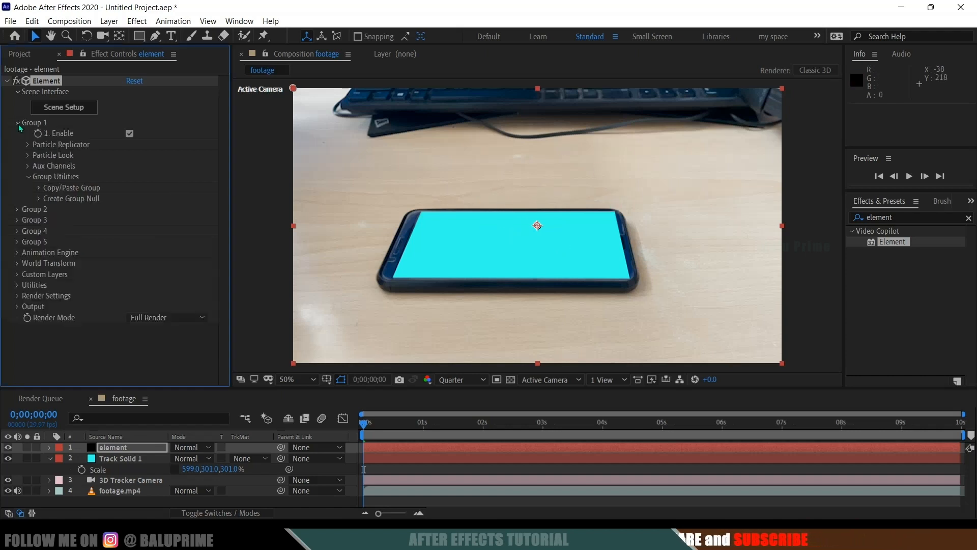
pyautogui.click(39, 198)
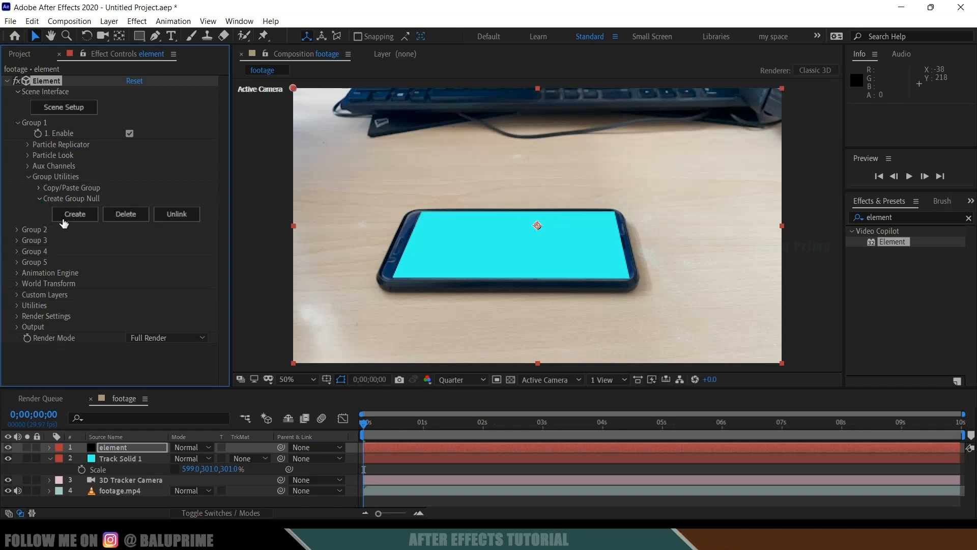
pyautogui.click(75, 218)
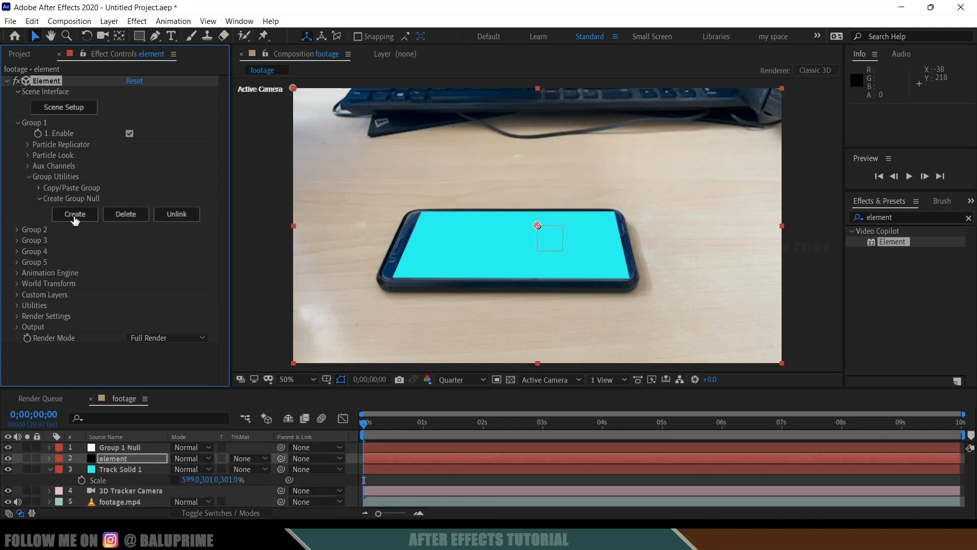
# - Copy the Position of Track Solid 1 and paste it onto the Group 1 Null's Position
pyautogui.click(122, 448)
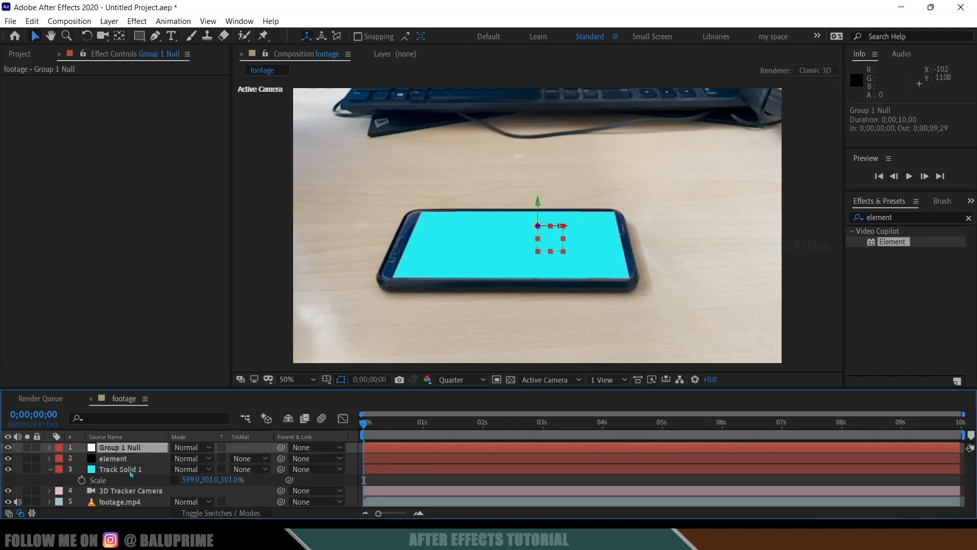
pyautogui.click(129, 471)
pyautogui.press('p')
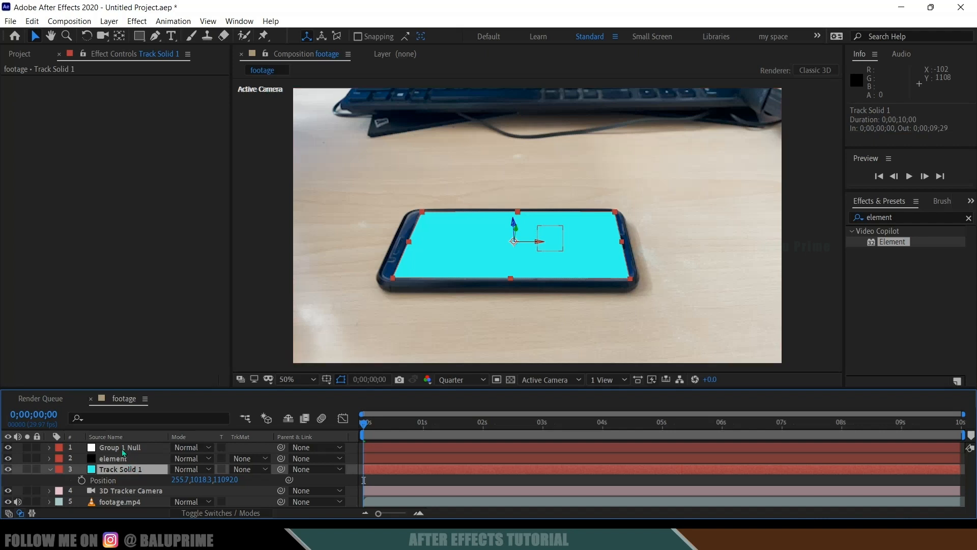
pyautogui.click(123, 451)
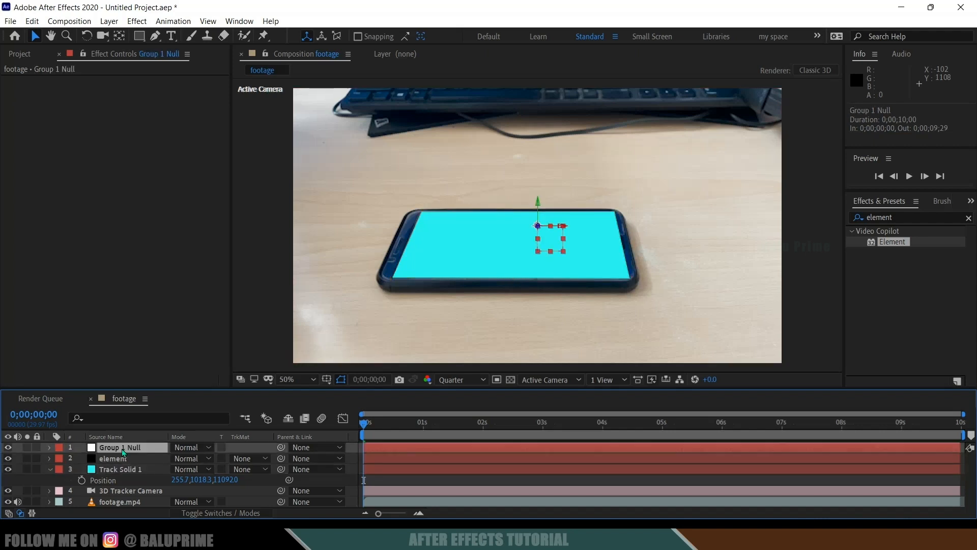
pyautogui.press('p')
pyautogui.click(123, 489)
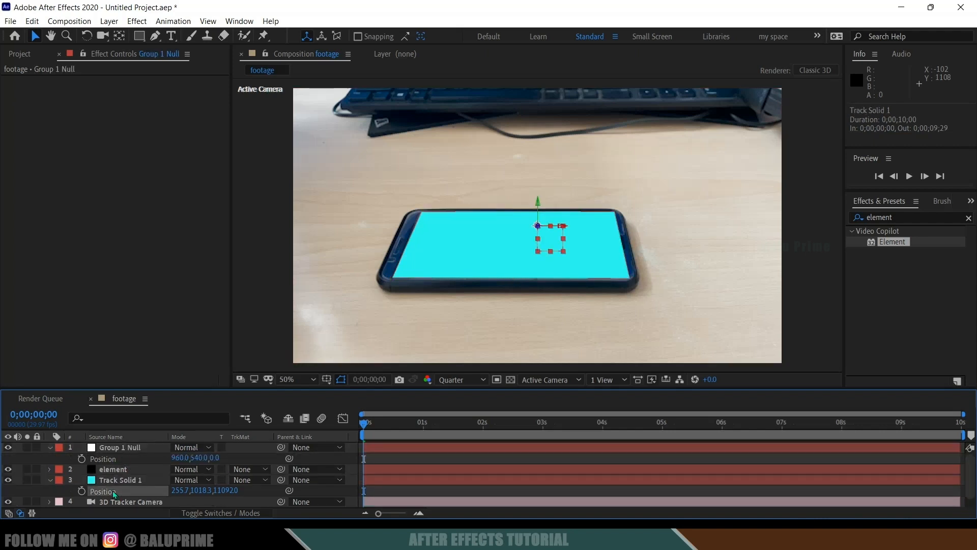
pyautogui.click(34, 21)
pyautogui.click(76, 103)
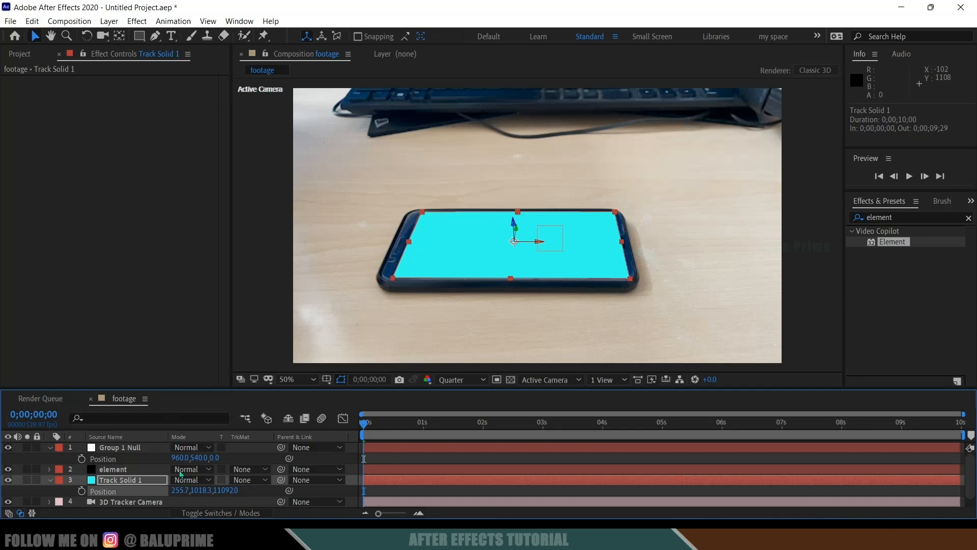
pyautogui.click(117, 447)
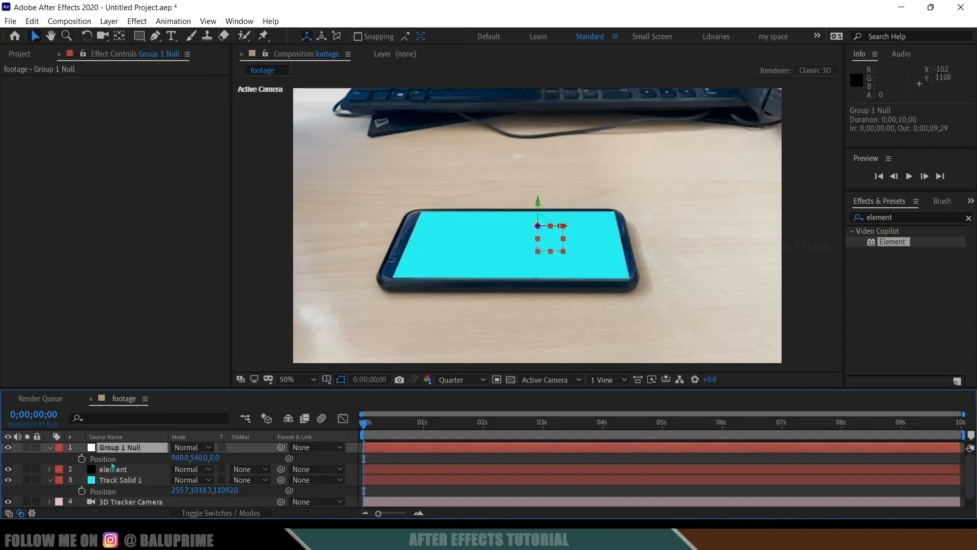
pyautogui.click(112, 461)
pyautogui.click(32, 21)
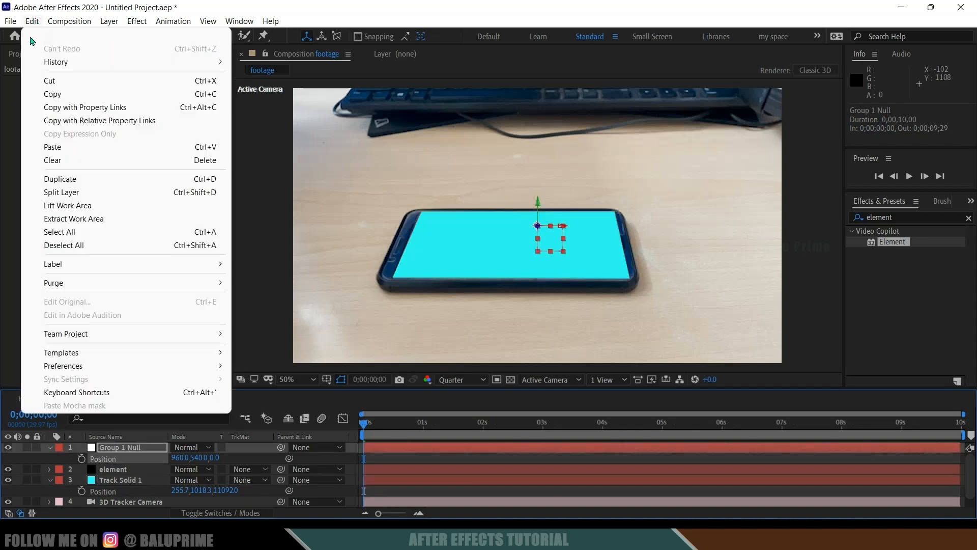
pyautogui.click(56, 146)
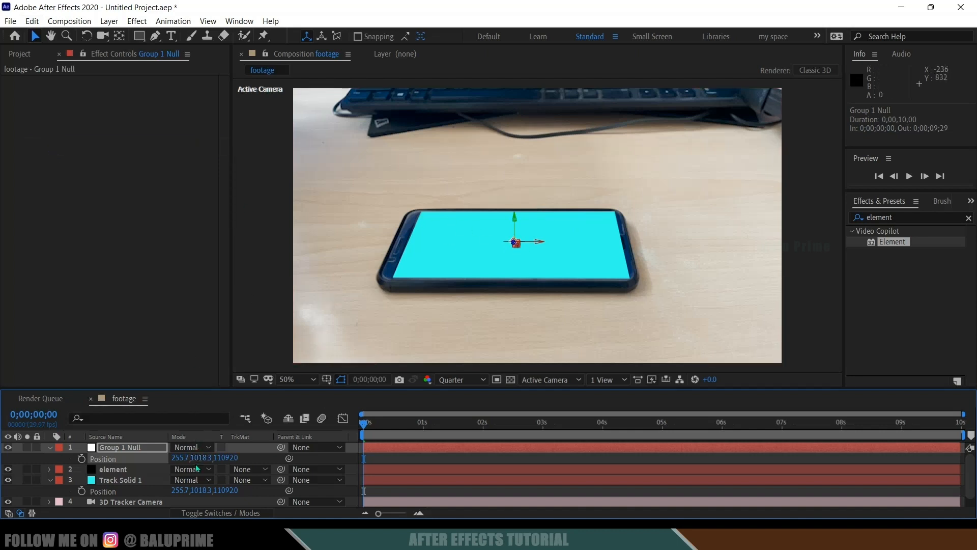
# - Scale the Group 1 Null to 888% on all axes
pyautogui.click(127, 449)
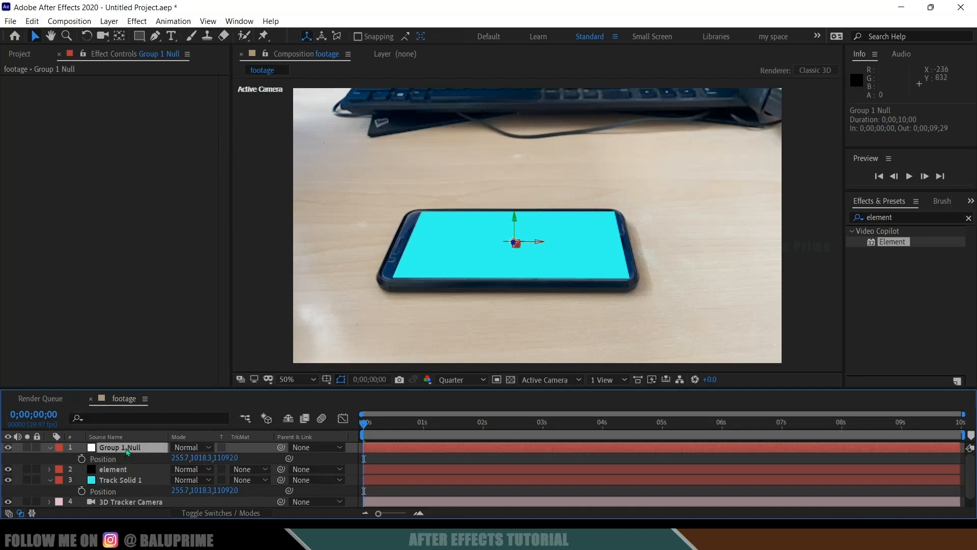
pyautogui.press('s')
pyautogui.moveTo(231, 458); pyautogui.dragTo(729, 455)
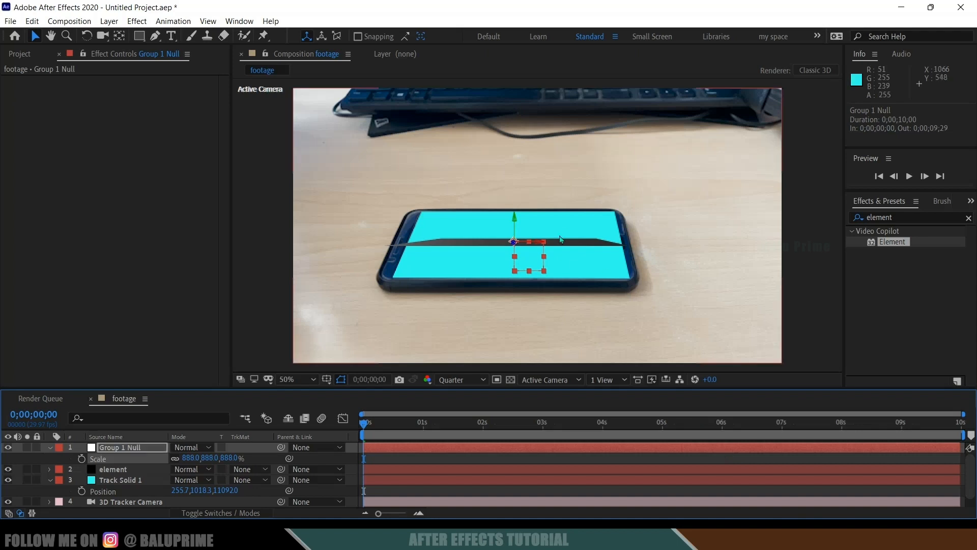
# - Set the Group 1 Null's X Rotation to 34° so the plane lies flat over the phone, and preview the track
pyautogui.press('r')
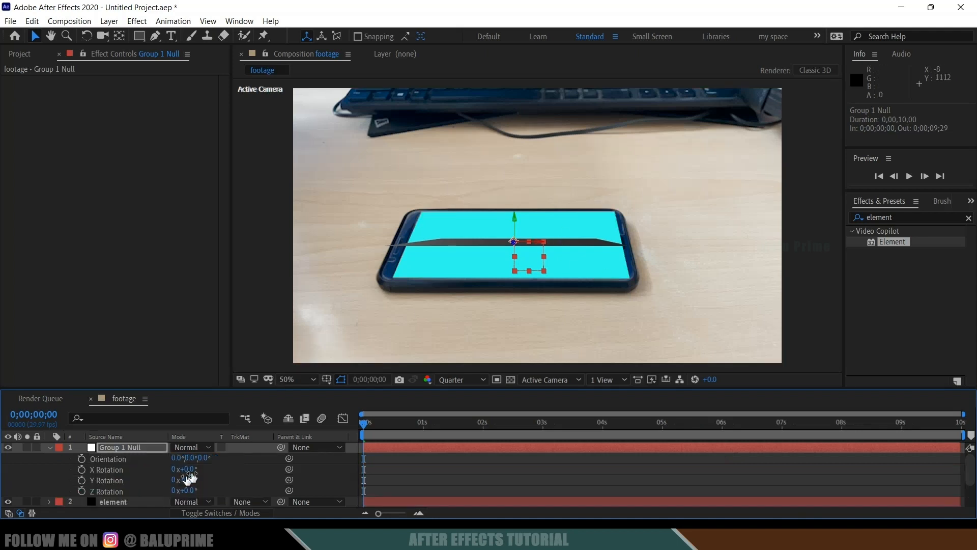
pyautogui.moveTo(190, 469); pyautogui.dragTo(211, 467)
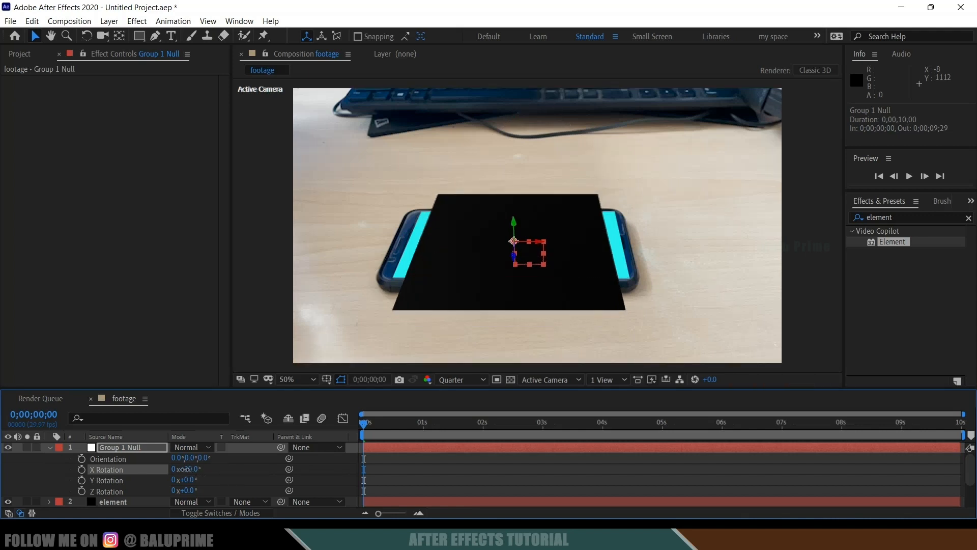
pyautogui.moveTo(185, 468); pyautogui.dragTo(189, 469)
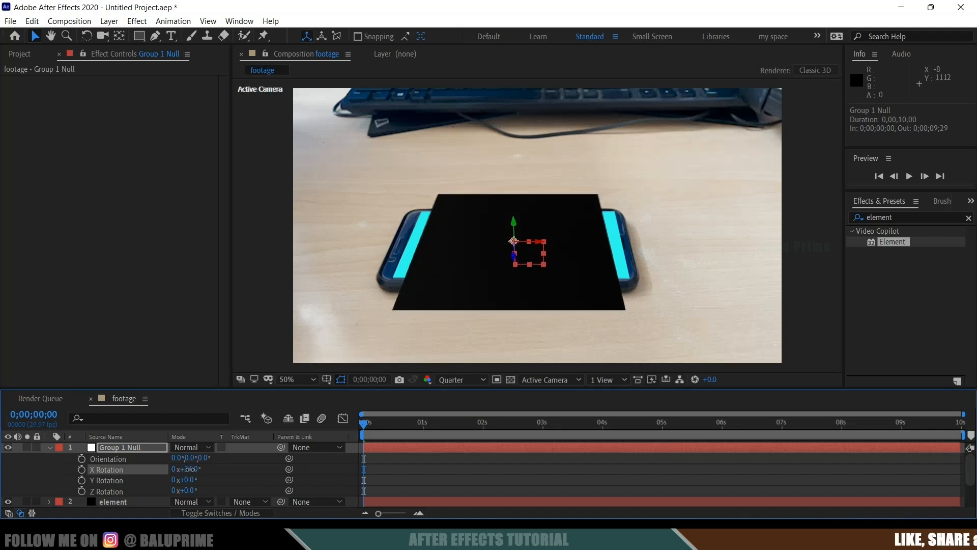
pyautogui.press('space')
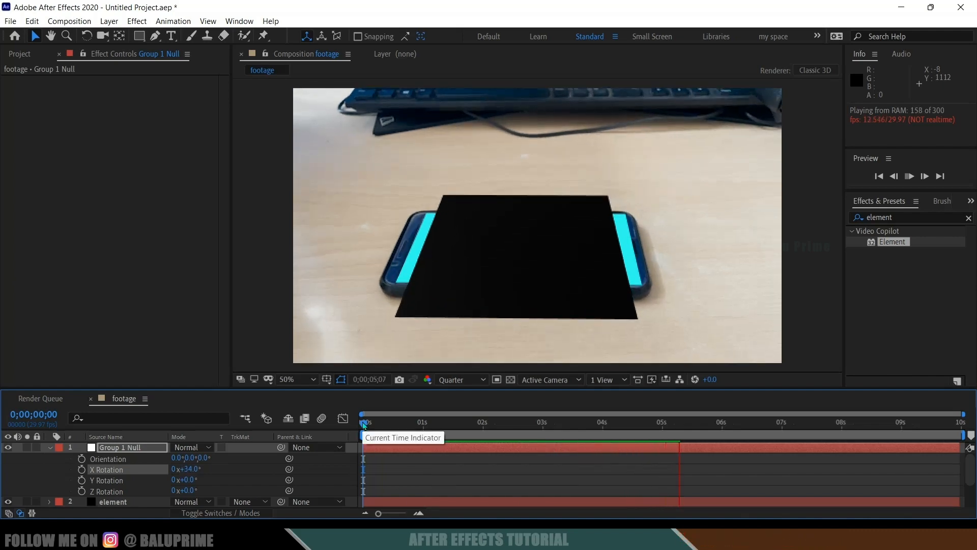
pyautogui.press('space')
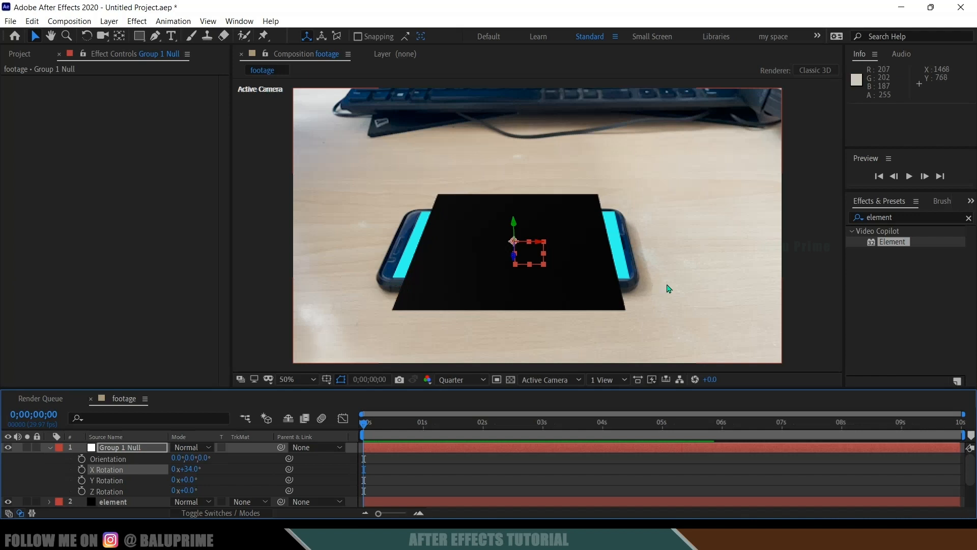
# - Reopen the element layer's Scene Setup, reduce the plane model's Z scale to 175% to fit the phone's height, and accept the scene
pyautogui.click(118, 449)
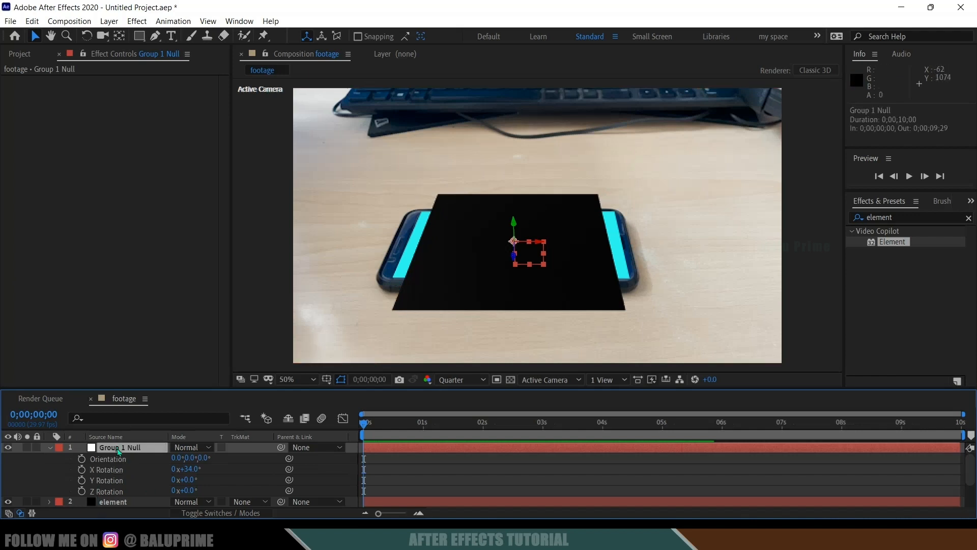
pyautogui.click(113, 502)
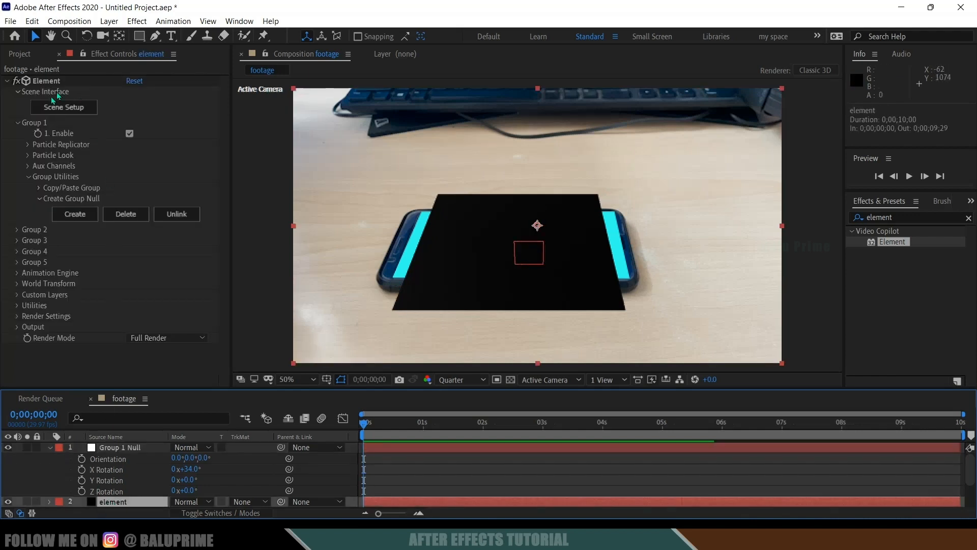
pyautogui.click(58, 113)
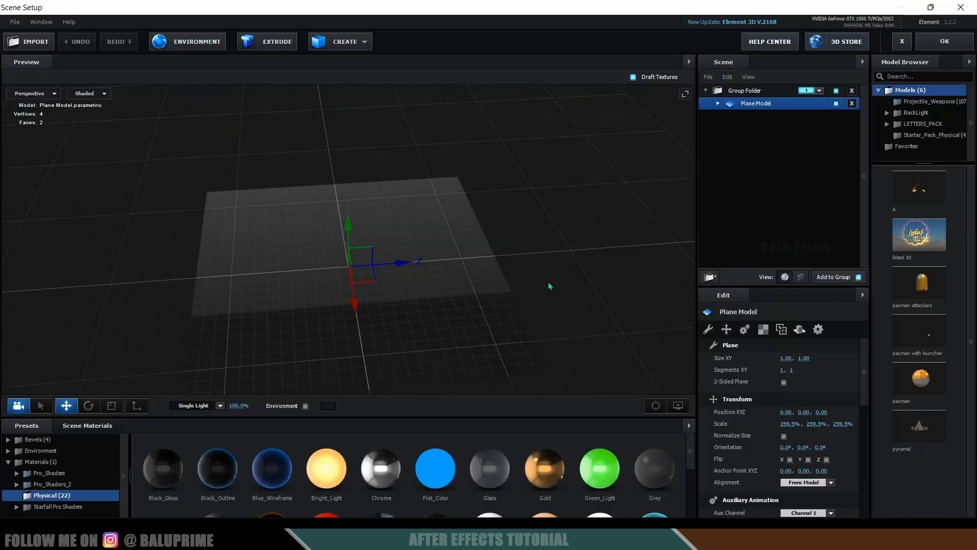
pyautogui.press('r')
pyautogui.moveTo(558, 293); pyautogui.dragTo(589, 290)
pyautogui.moveTo(394, 251); pyautogui.dragTo(351, 261)
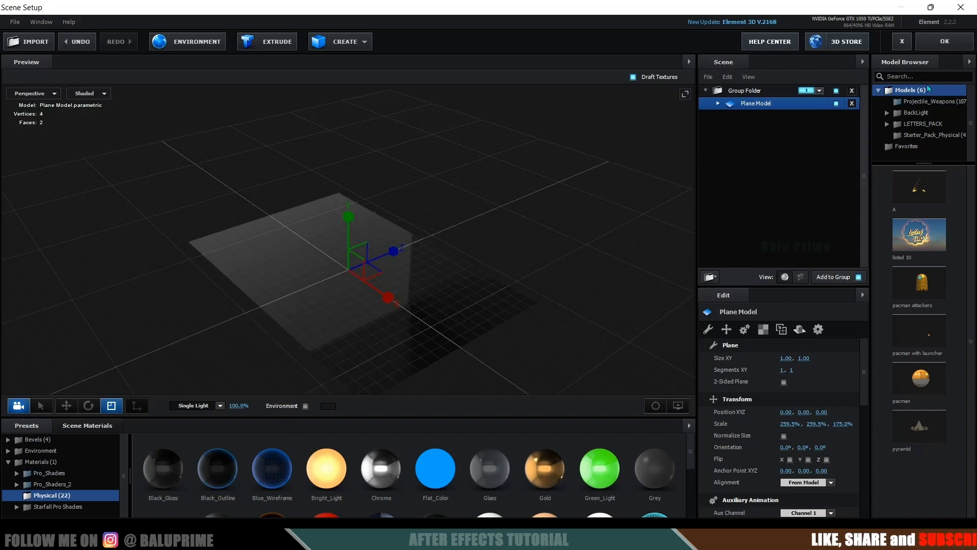
pyautogui.click(945, 41)
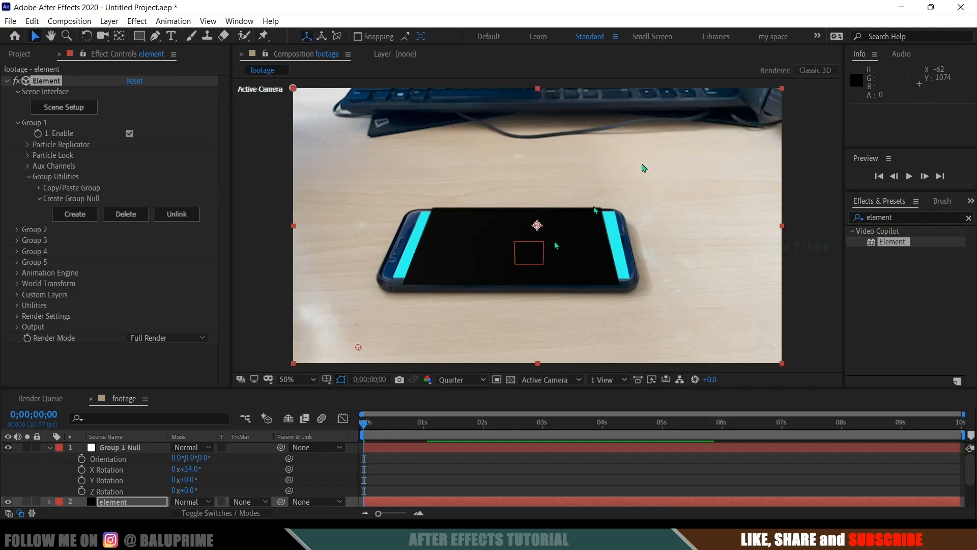
# - Widen the plane model to about 295.6% X scale in Scene Setup, accept the scene and preview the track
pyautogui.click(61, 110)
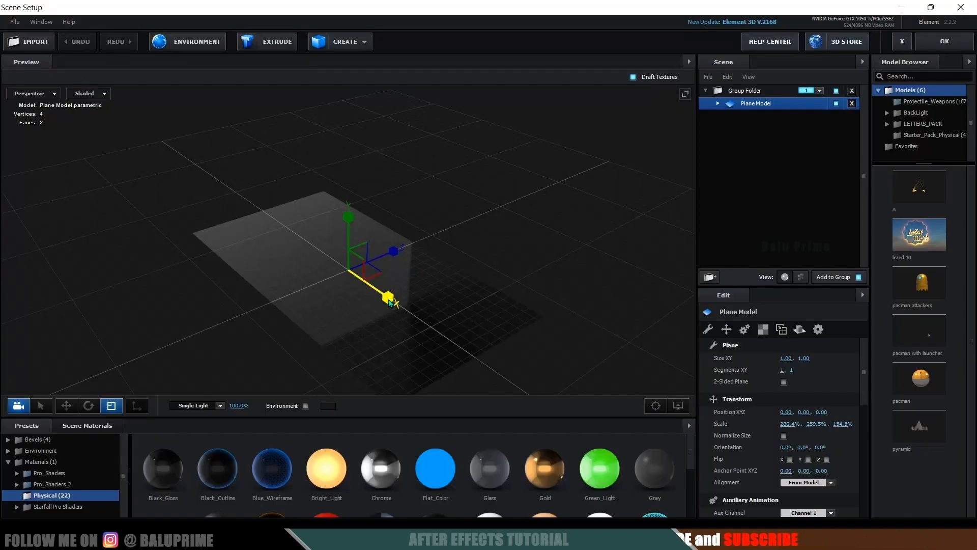
pyautogui.moveTo(389, 302); pyautogui.dragTo(393, 305)
pyautogui.click(931, 41)
pyautogui.press('space')
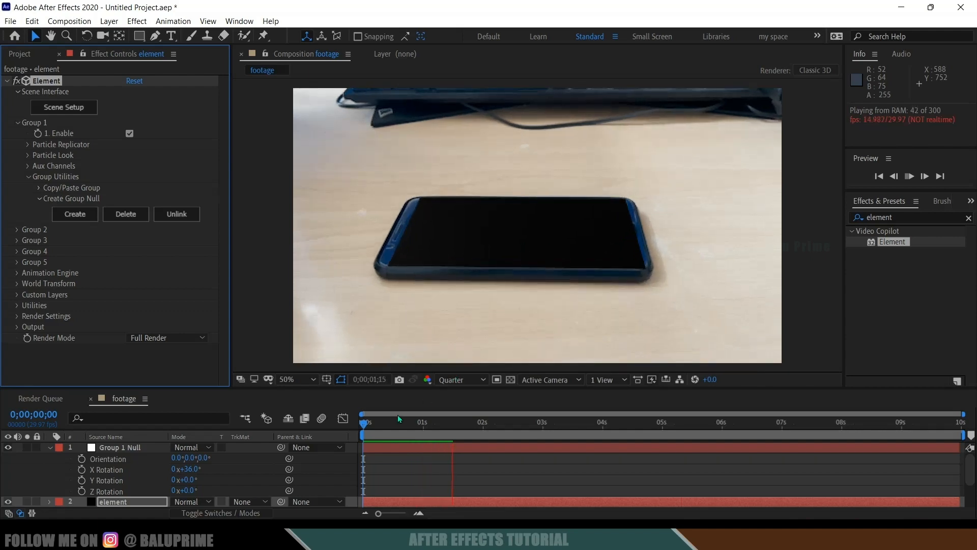
# - Reopen the element layer's Scene Setup with the plane model in view
pyautogui.click(70, 108)
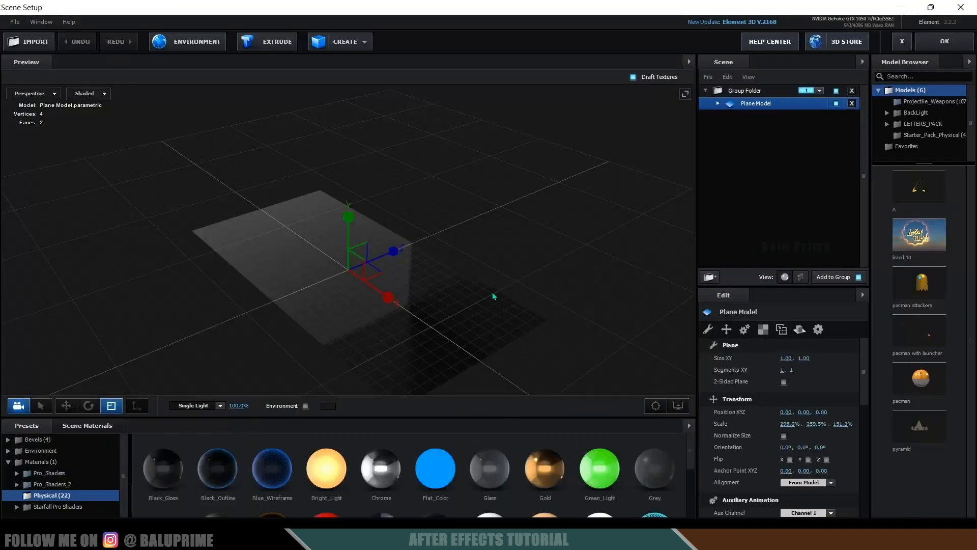
pyautogui.moveTo(492, 292); pyautogui.dragTo(607, 283)
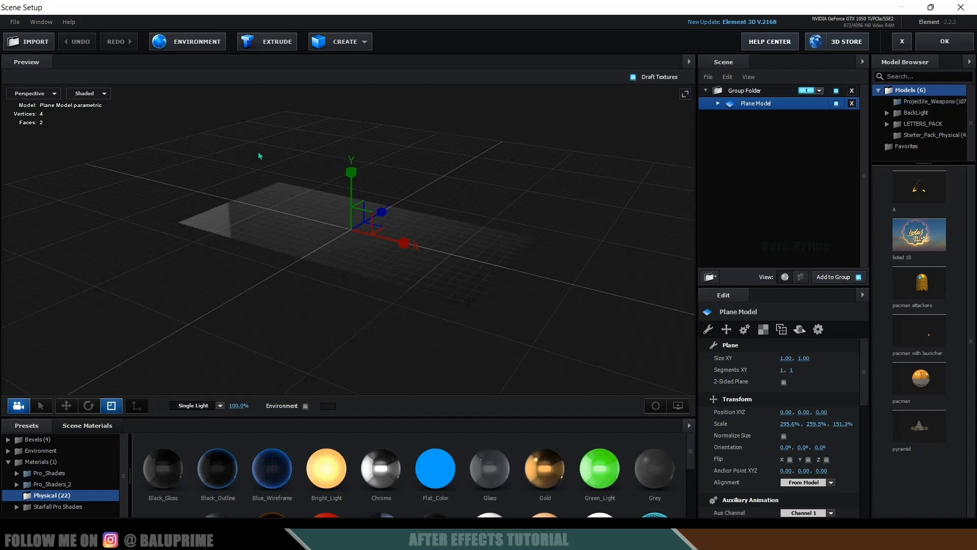
pyautogui.click(15, 22)
pyautogui.moveTo(108, 40)
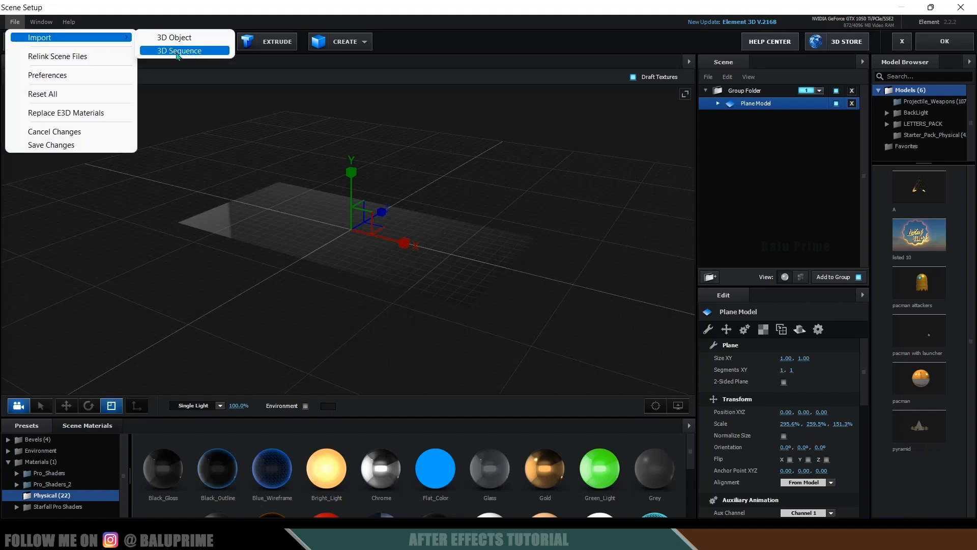
pyautogui.click(197, 157)
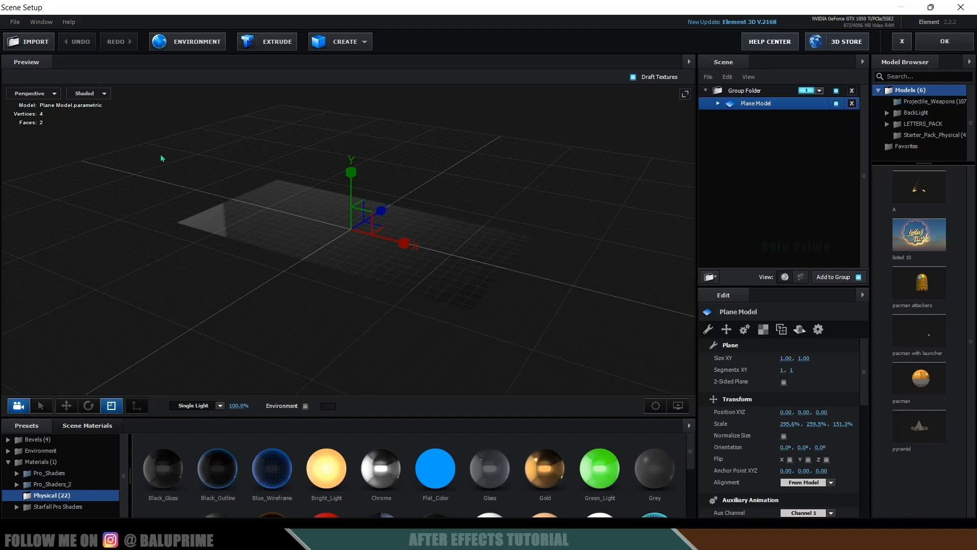
# - Import the 3D sequence from the obj sequ folder, starting with untitled_000001.obj
pyautogui.click(14, 22)
pyautogui.moveTo(76, 37)
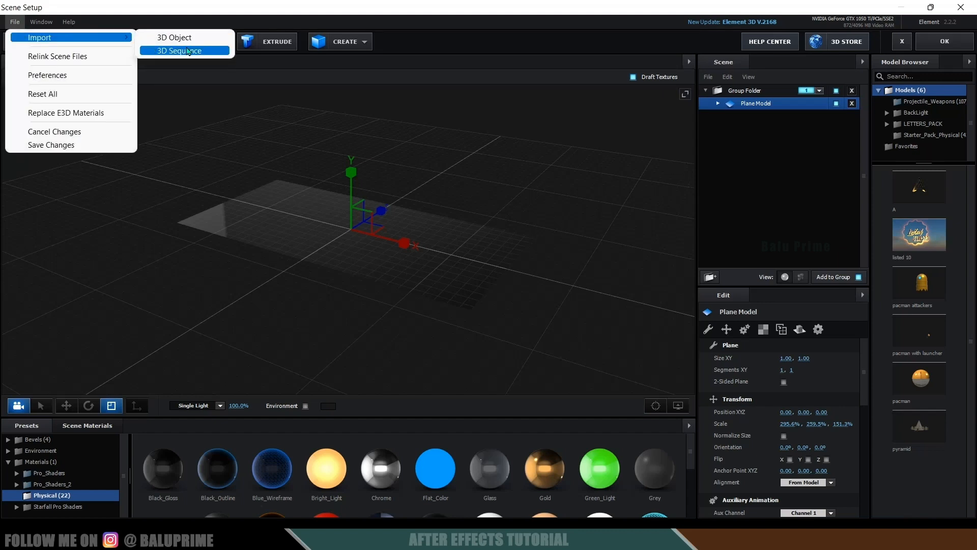
pyautogui.click(187, 50)
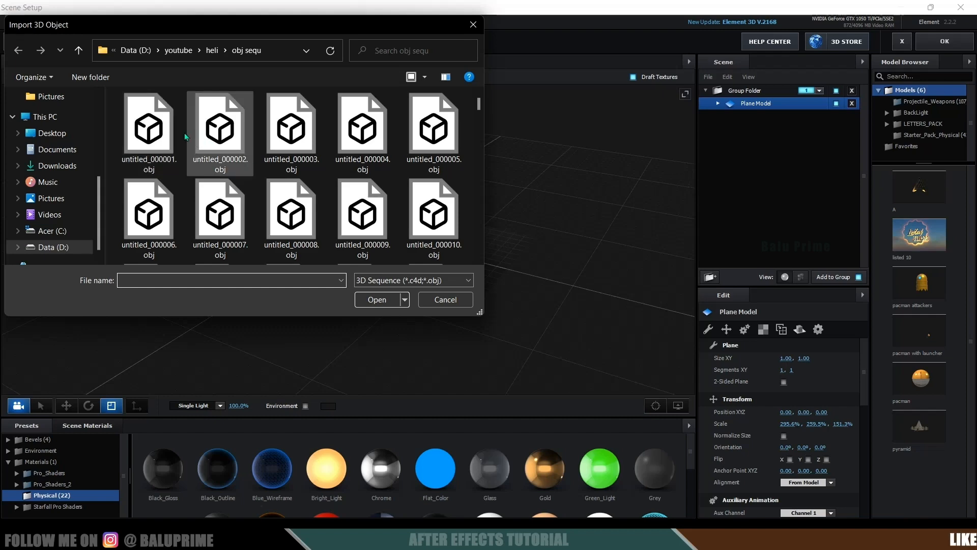
pyautogui.click(148, 133)
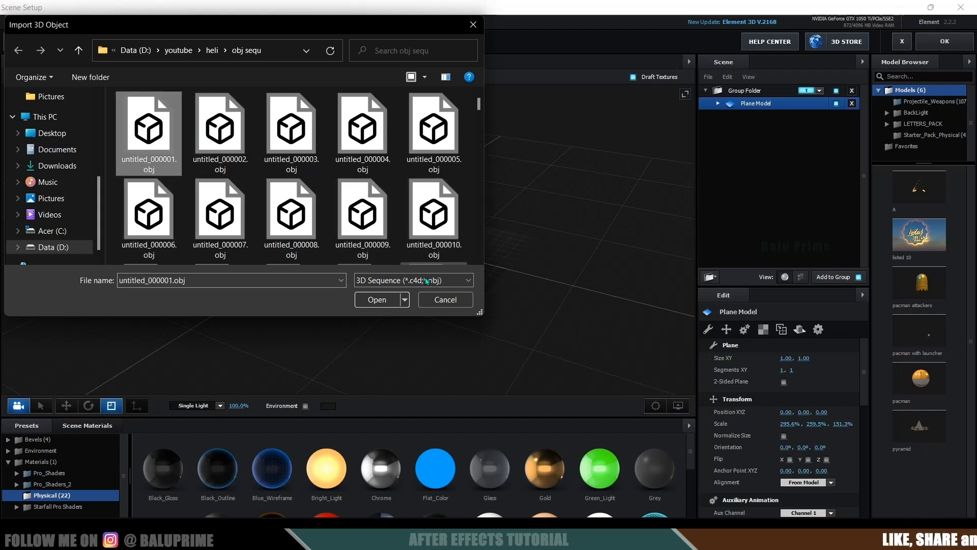
pyautogui.click(368, 301)
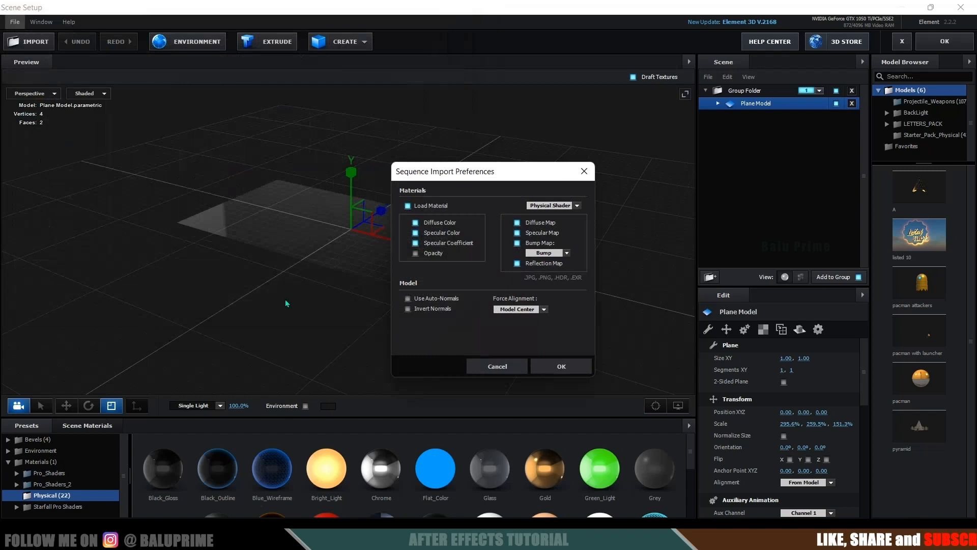
# - Set the sequence's Force Alignment to Bottom, accept the import, and enable Normalize Size on the imported model
pyautogui.click(524, 309)
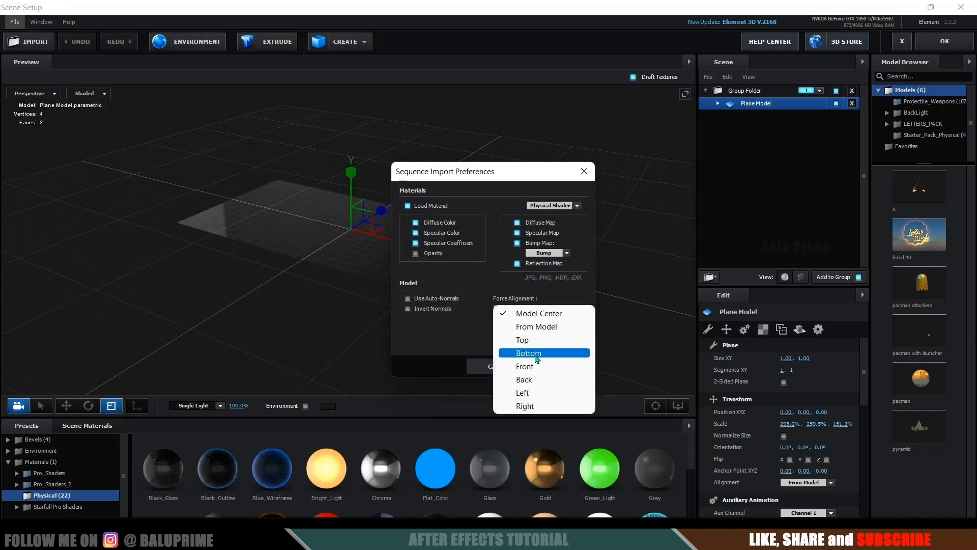
pyautogui.click(536, 358)
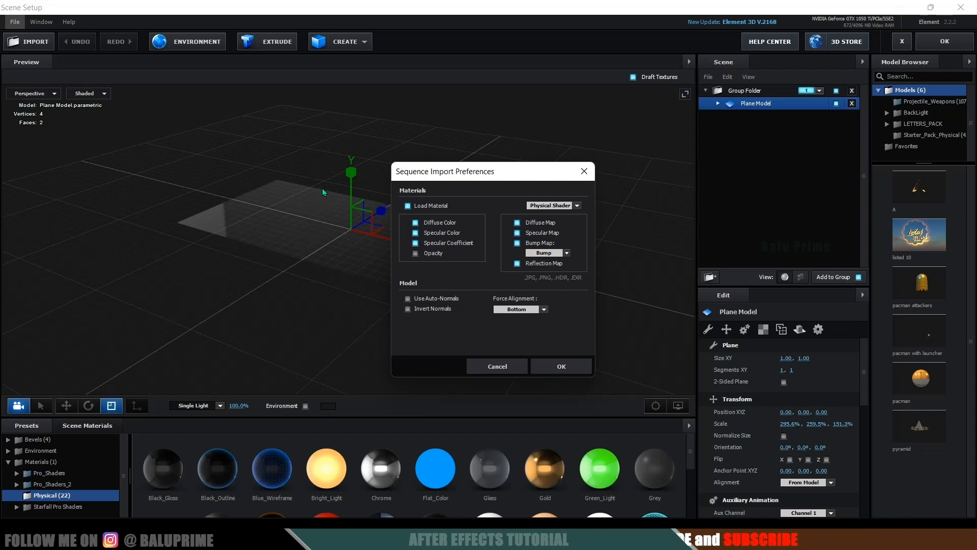
pyautogui.click(573, 365)
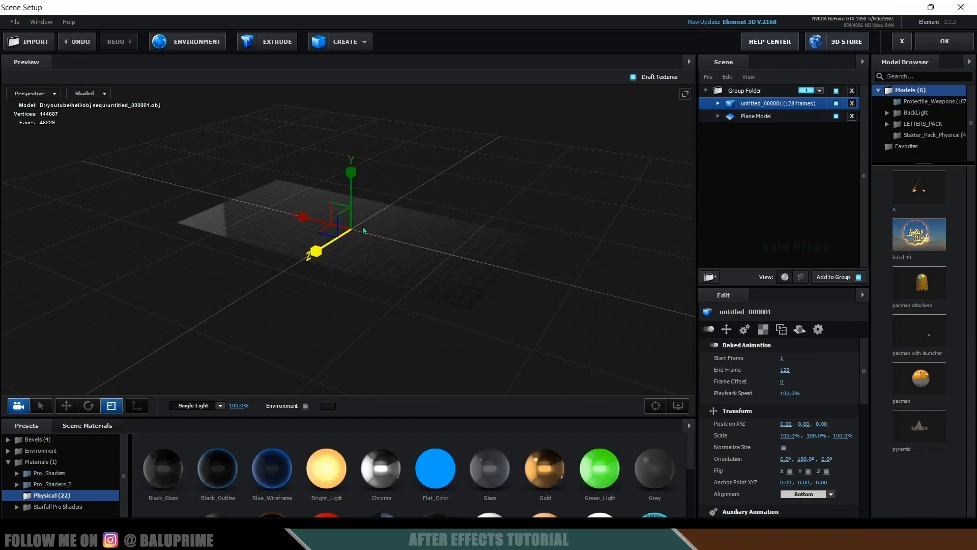
pyautogui.click(784, 448)
pyautogui.moveTo(613, 312); pyautogui.dragTo(473, 224)
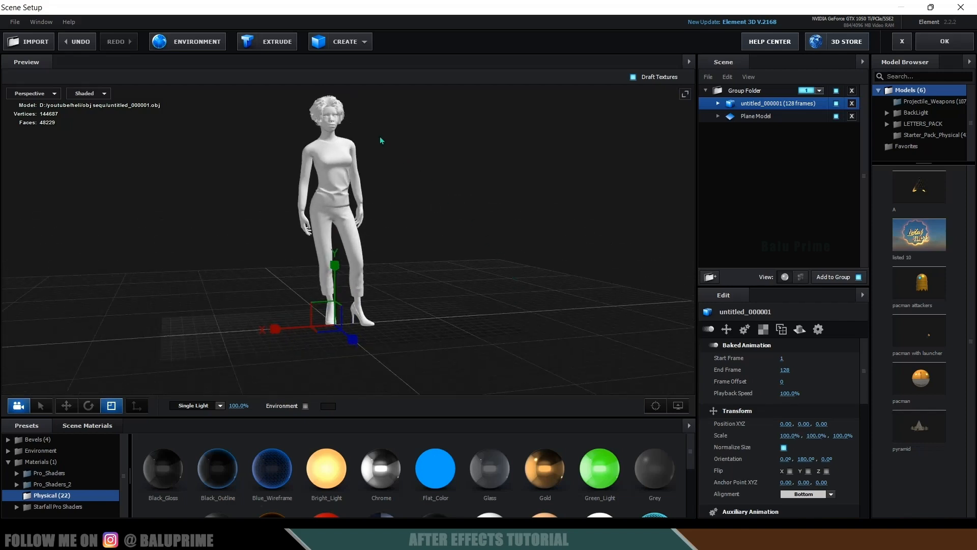
# - Relink the Ch26_body material's diffuse texture to Ch26_1001_Diffuse.png from the Ch26_nonPBR textures folder
pyautogui.click(719, 103)
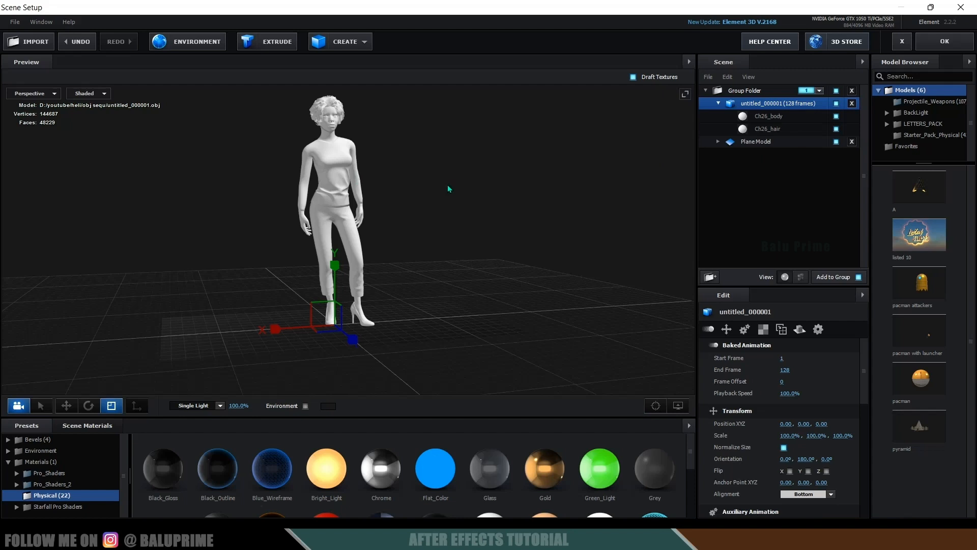
pyautogui.moveTo(502, 188); pyautogui.dragTo(492, 195)
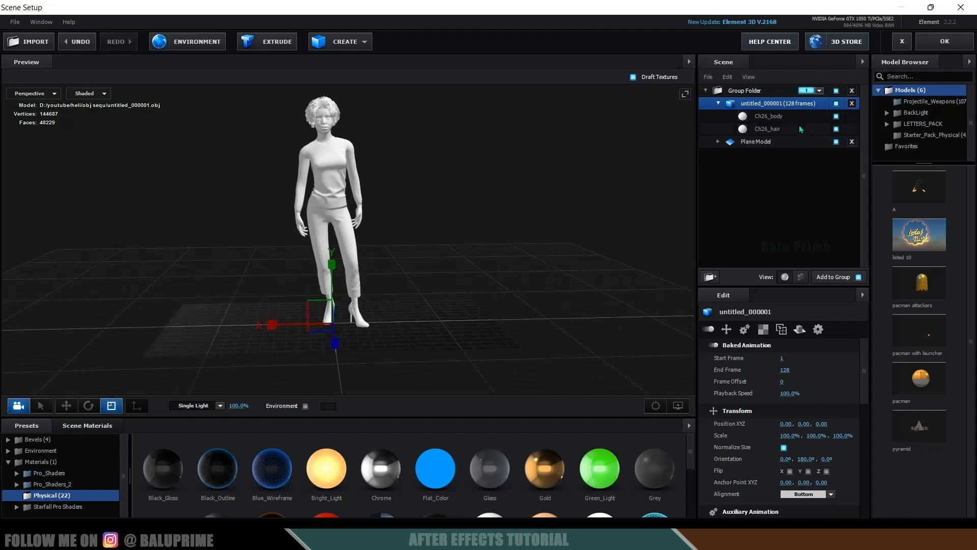
pyautogui.click(770, 117)
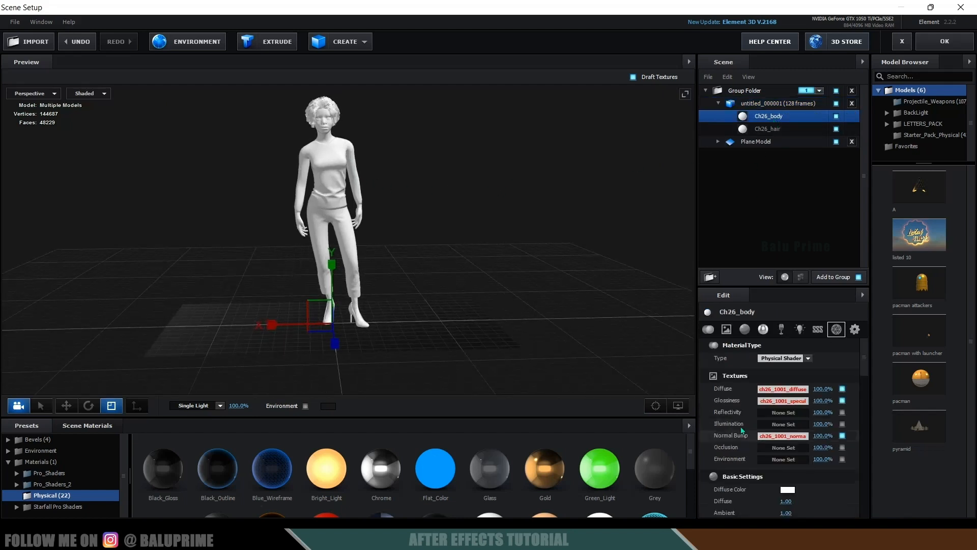
pyautogui.click(783, 390)
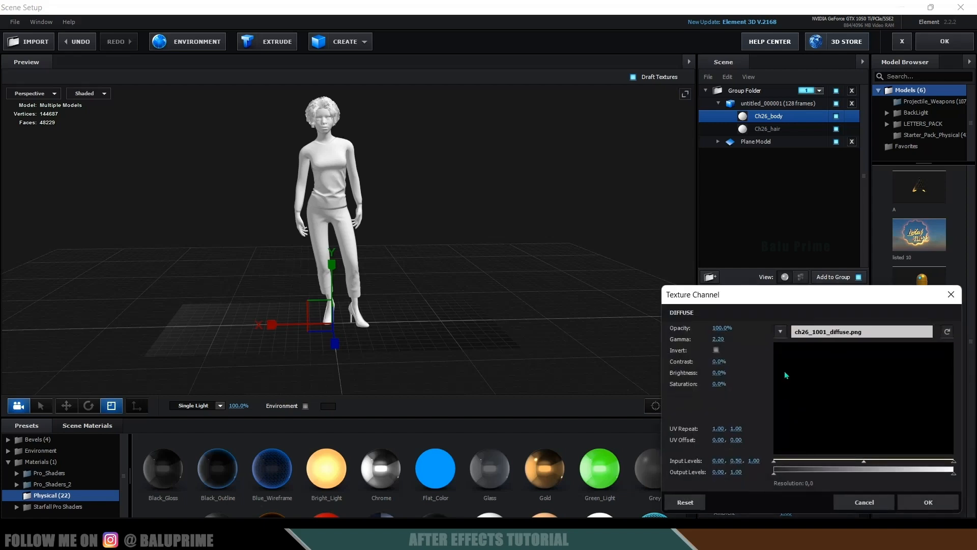
pyautogui.click(815, 334)
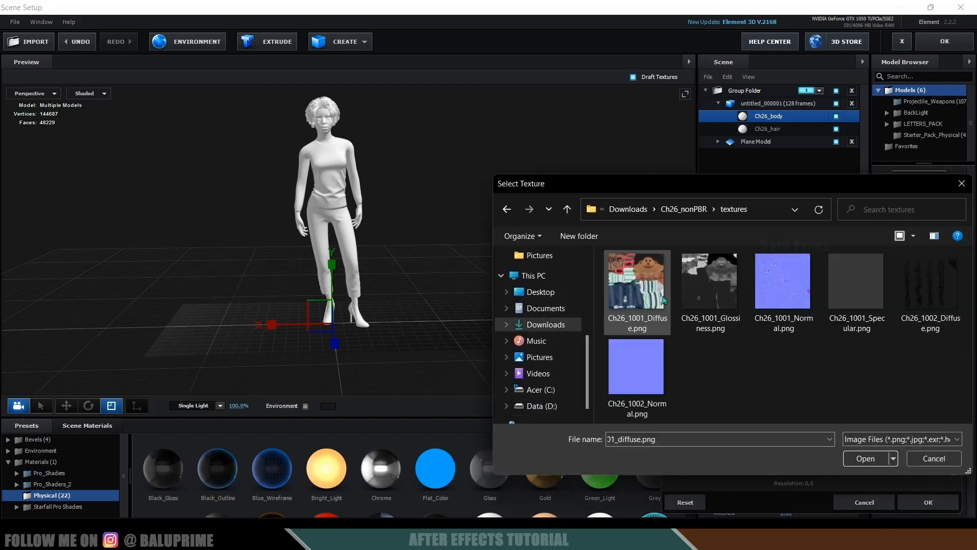
pyautogui.click(641, 287)
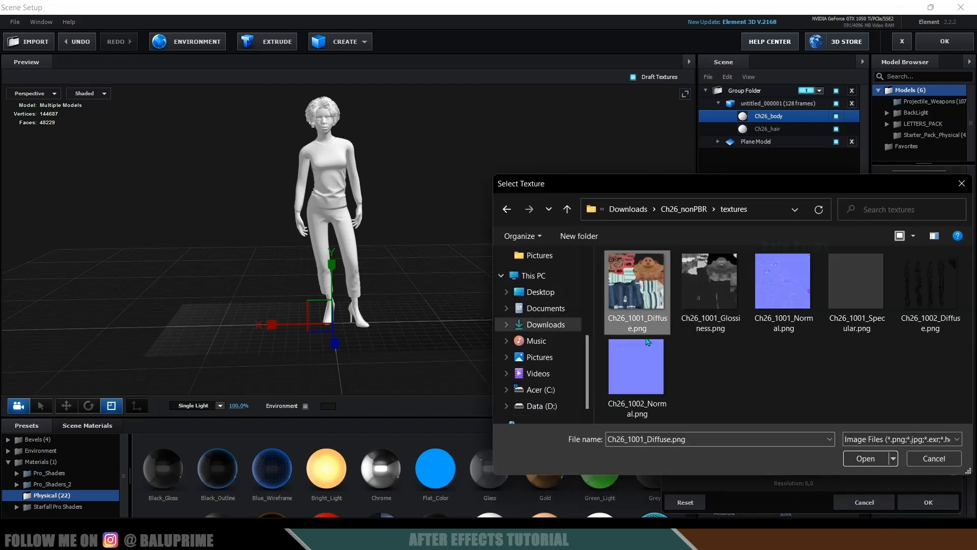
pyautogui.click(865, 459)
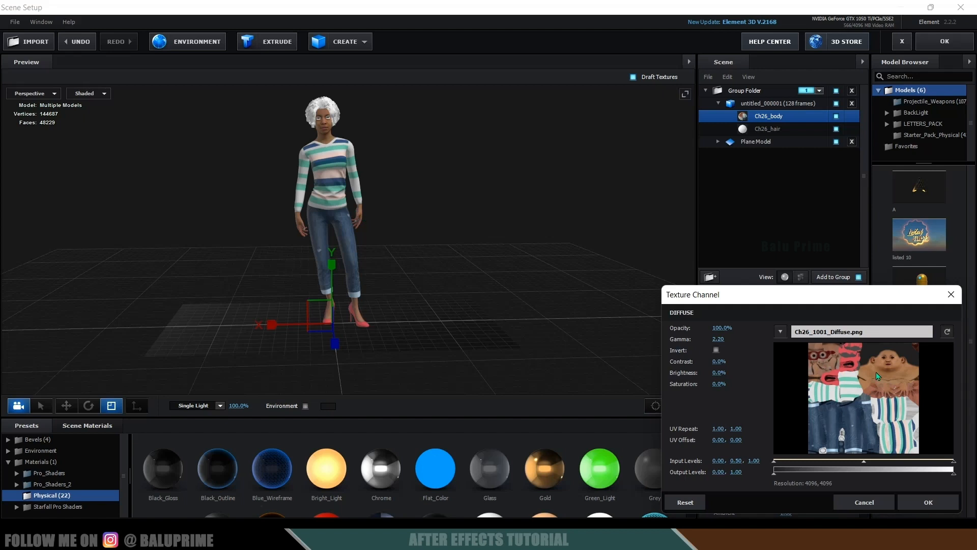
pyautogui.click(919, 500)
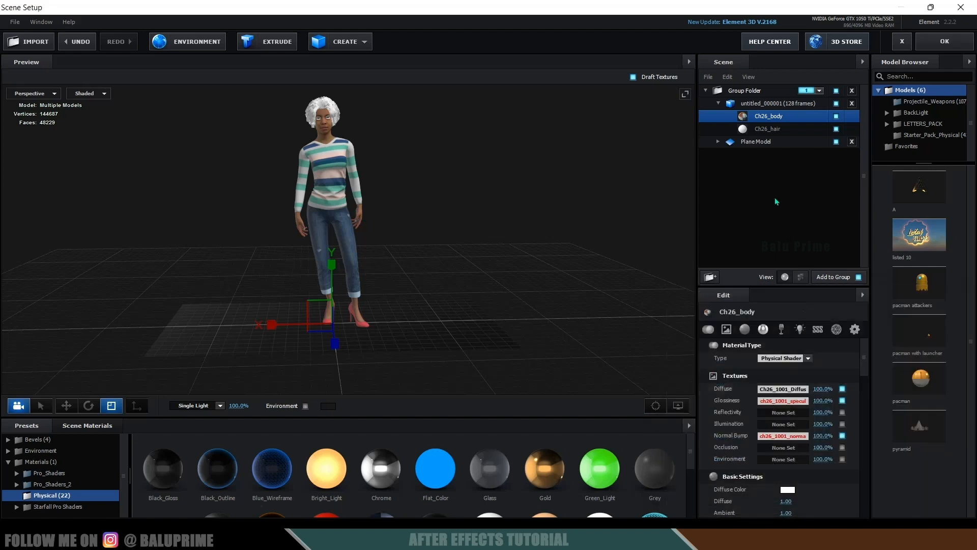
# - Replace the Ch26_hair material with the Plastic_Matte physical preset
pyautogui.click(769, 131)
pyautogui.scroll(-1, 399, 470)
pyautogui.scroll(-2, 405, 478)
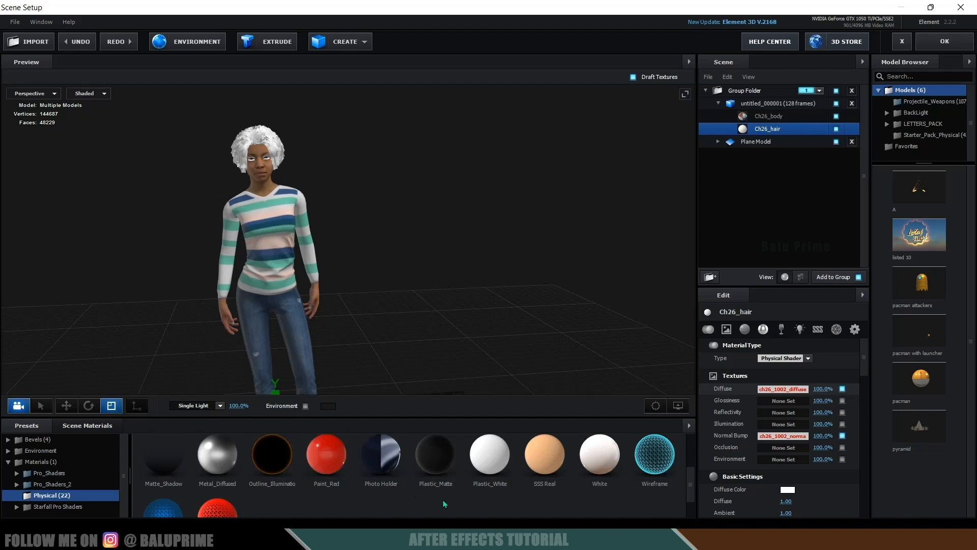
pyautogui.moveTo(873, 140); pyautogui.dragTo(744, 132)
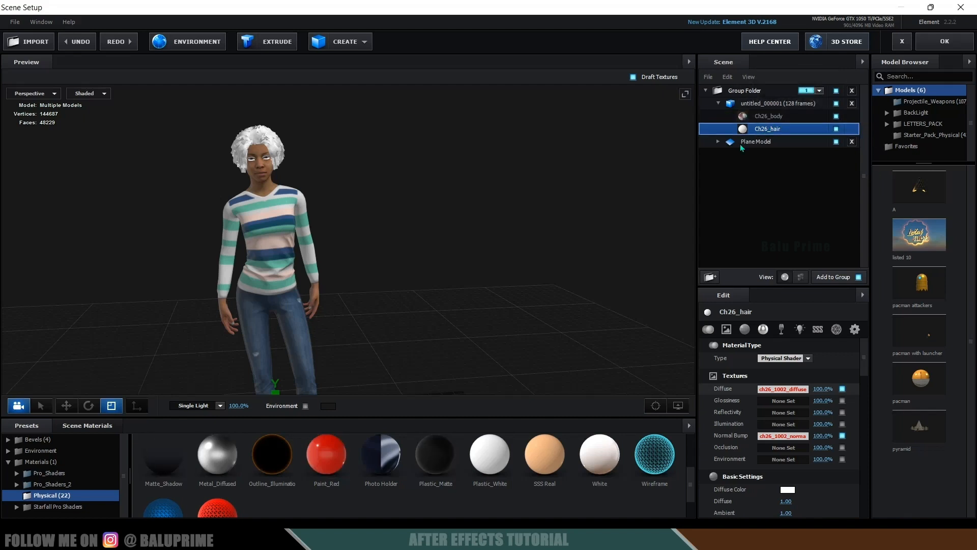
pyautogui.moveTo(354, 243); pyautogui.dragTo(334, 252)
pyautogui.moveTo(354, 307); pyautogui.dragTo(458, 302)
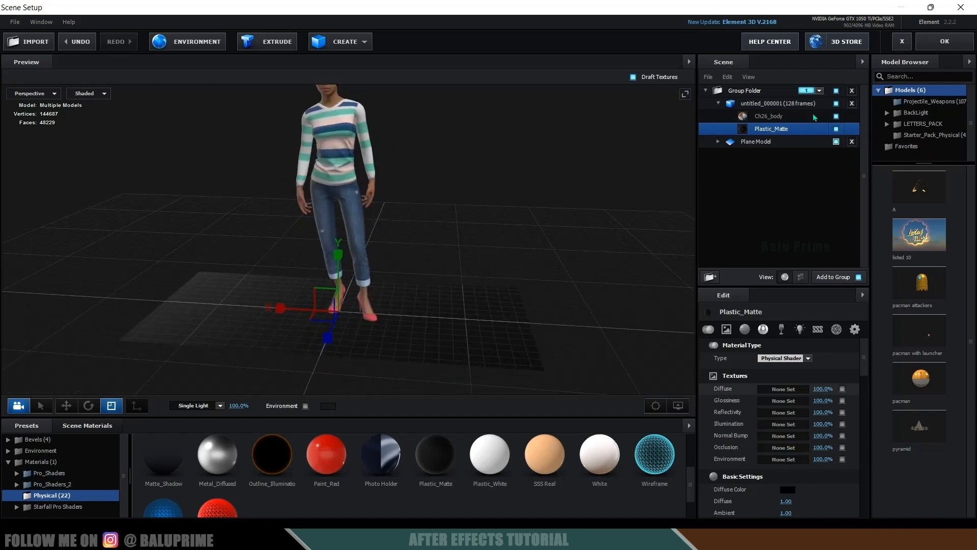
pyautogui.rightClick(756, 105)
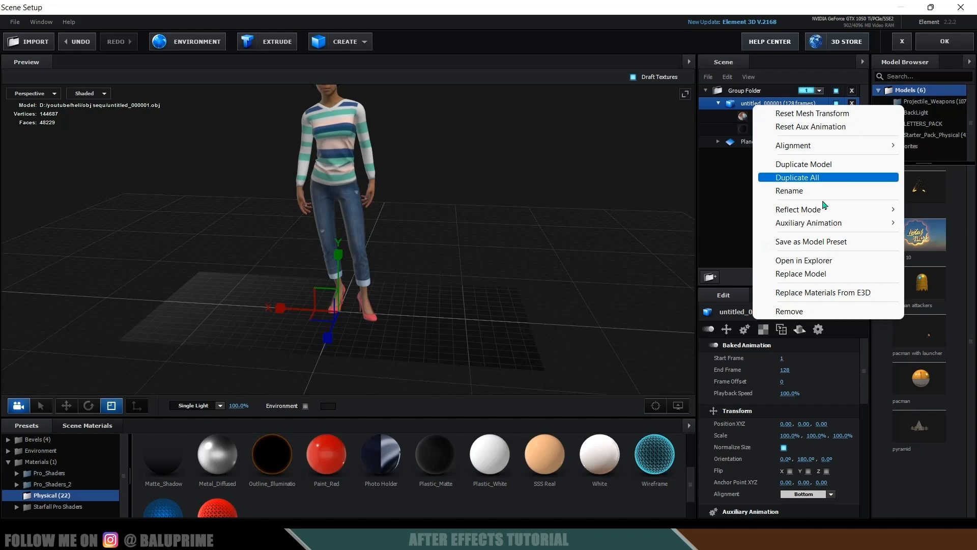
pyautogui.moveTo(813, 231)
pyautogui.click(716, 237)
# - Scale the woman's 128-frame sequence model uniformly to 75%
pyautogui.click(755, 103)
pyautogui.scroll(-2, 453, 282)
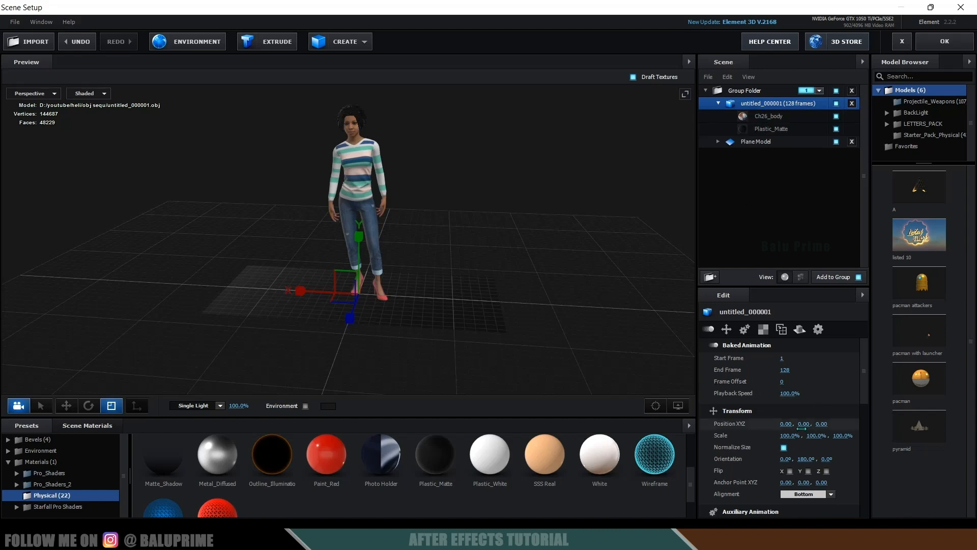
pyautogui.moveTo(759, 435); pyautogui.dragTo(745, 433)
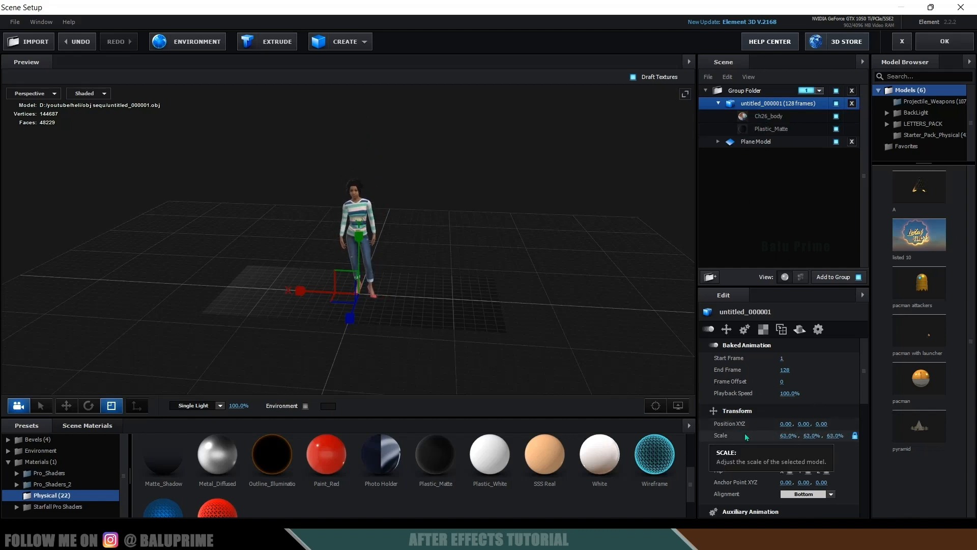
pyautogui.moveTo(399, 243); pyautogui.dragTo(469, 280)
pyautogui.click(788, 436)
pyautogui.write('75')
pyautogui.press('Return')
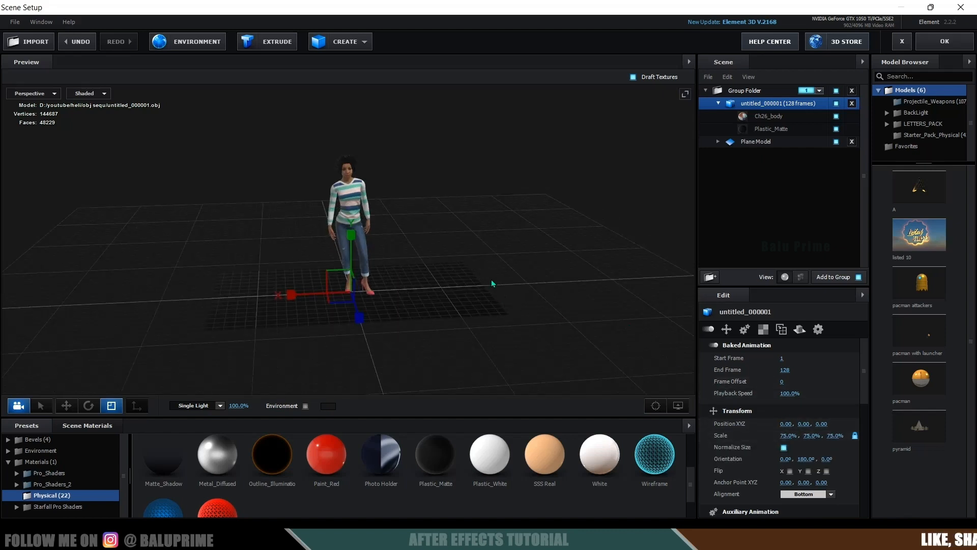
# - Move the woman model on the plane to about X -0.49 and Z 0.44, and turn it slightly about its vertical axis
pyautogui.press('w')
pyautogui.moveTo(478, 342); pyautogui.dragTo(344, 209)
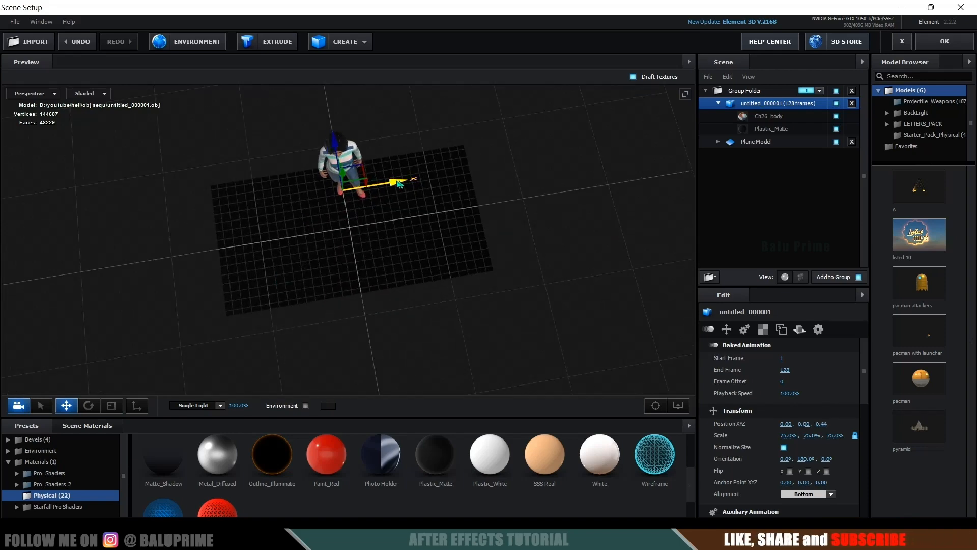
pyautogui.moveTo(399, 184); pyautogui.dragTo(358, 190)
pyautogui.moveTo(463, 310); pyautogui.dragTo(439, 227)
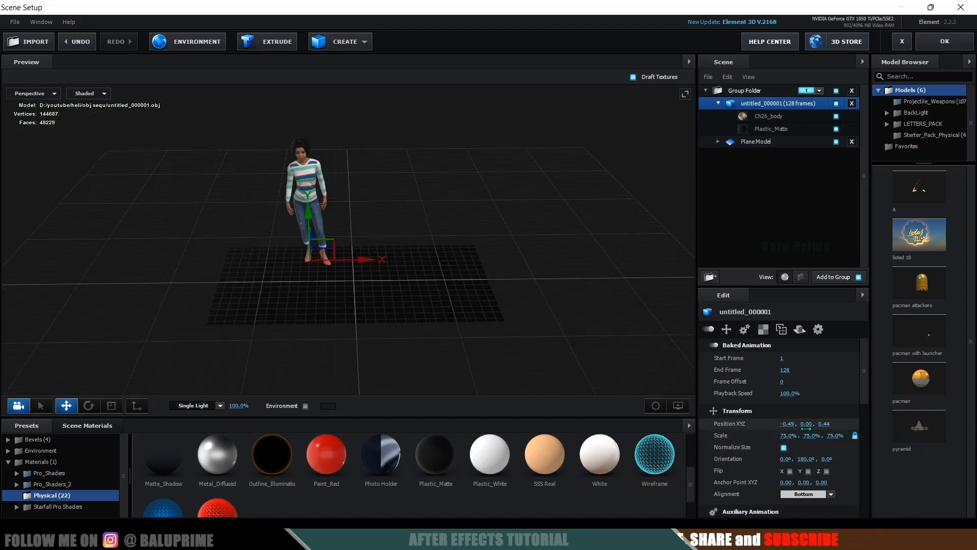
pyautogui.moveTo(820, 458)
pyautogui.mouseDown()
pyautogui.moveTo(838, 450)
pyautogui.moveTo(830, 450)
pyautogui.mouseUp()
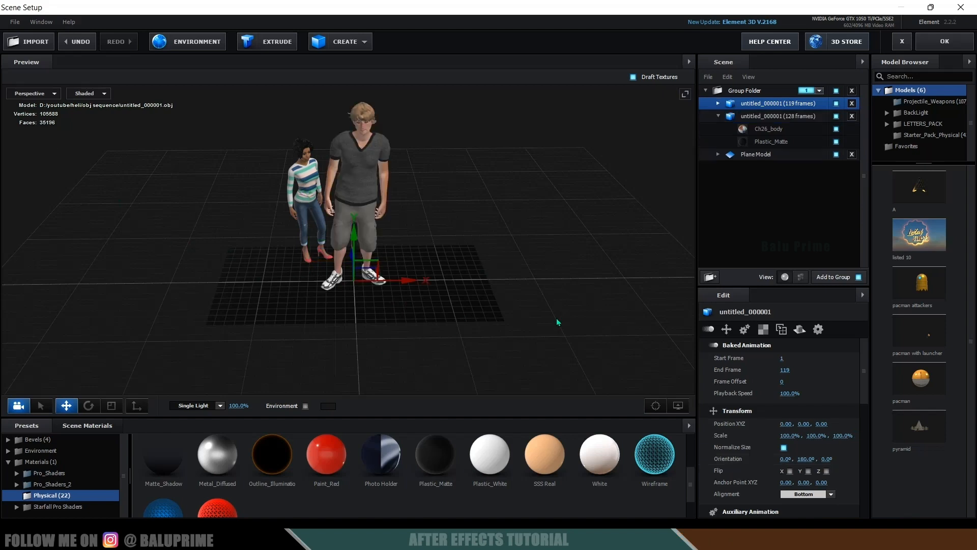
# - Scale the man's 119-frame sequence model uniformly to 75%
pyautogui.moveTo(557, 319); pyautogui.dragTo(570, 307)
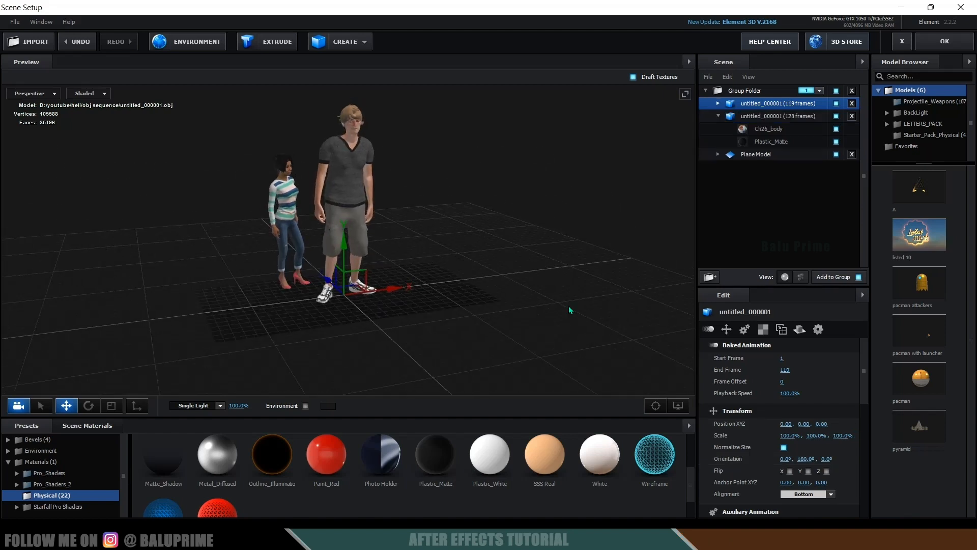
pyautogui.click(816, 435)
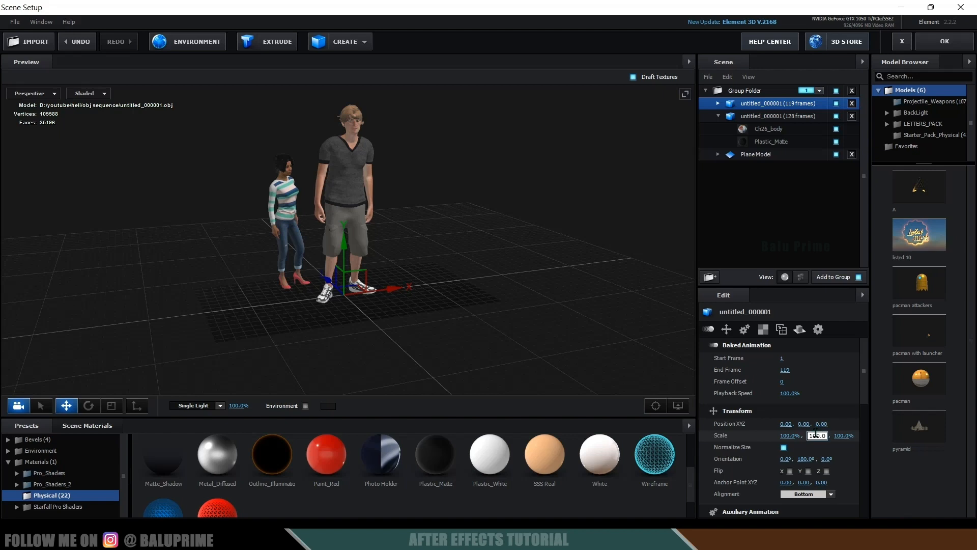
pyautogui.write('75')
pyautogui.press('Return')
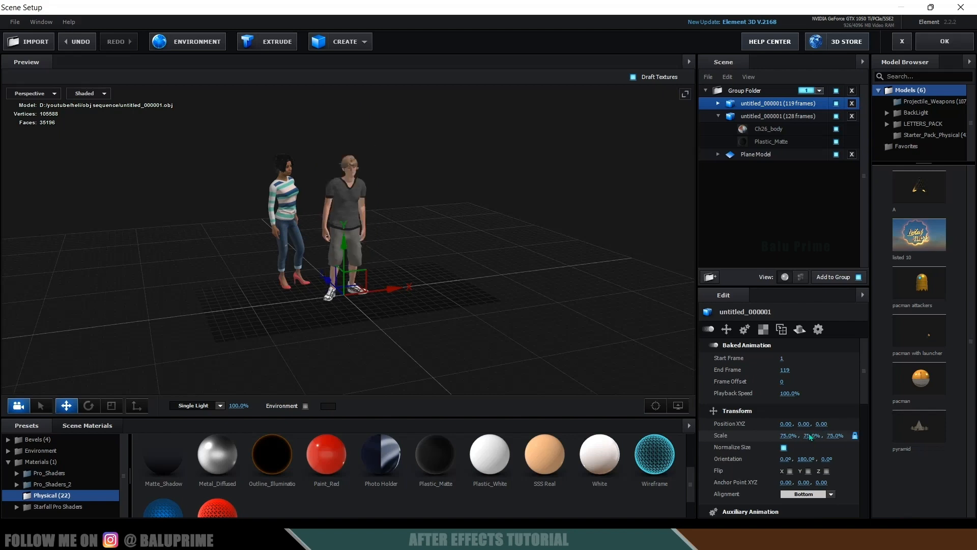
# - Turn the man's model to 31.5° about its vertical axis, move it to about Z -0.24, and apply the scene setup
pyautogui.moveTo(812, 460); pyautogui.dragTo(657, 466)
pyautogui.moveTo(409, 314); pyautogui.dragTo(474, 306)
pyautogui.moveTo(331, 261); pyautogui.dragTo(333, 265)
pyautogui.moveTo(441, 277); pyautogui.dragTo(435, 302)
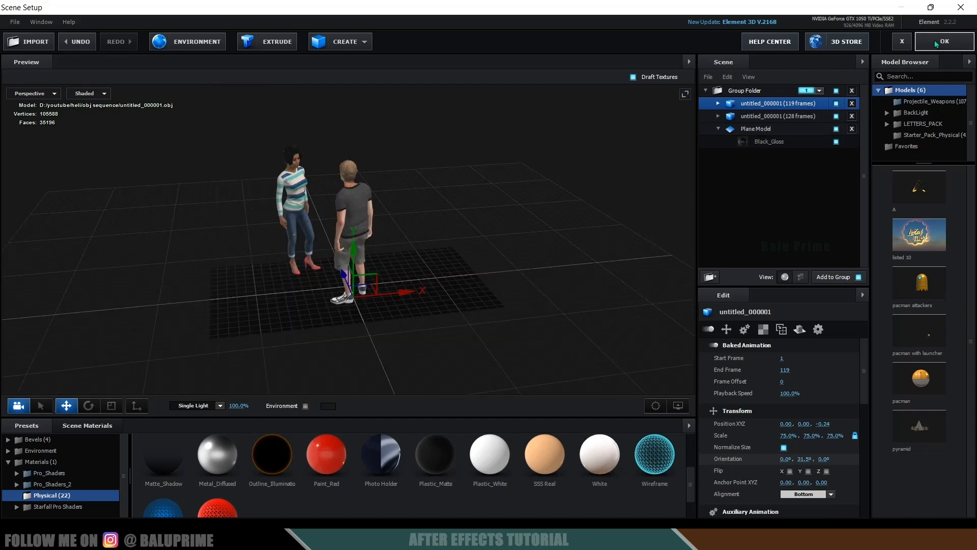
pyautogui.click(935, 43)
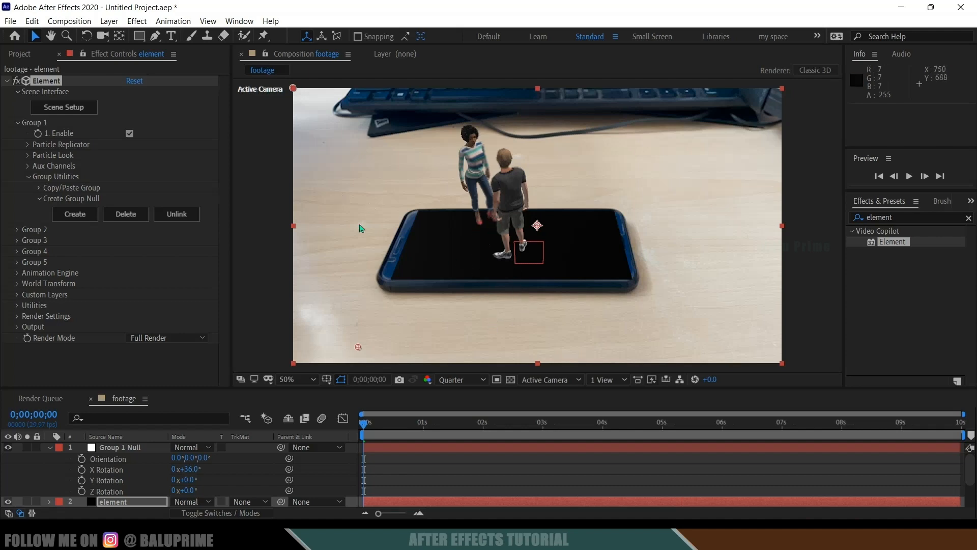
# - Reopen the Element scene setup and set the Plane Model's reflect mode to Mirror Surface
pyautogui.click(39, 112)
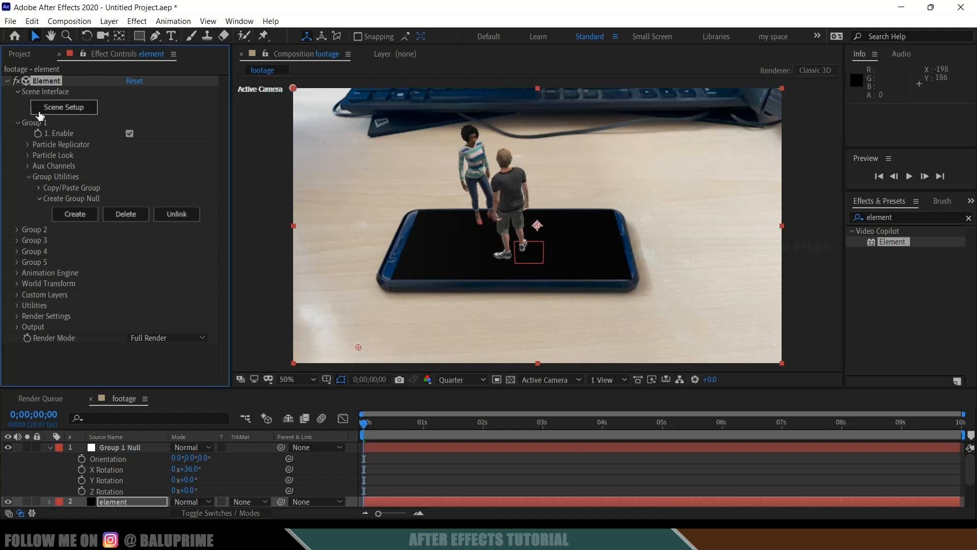
pyautogui.click(762, 130)
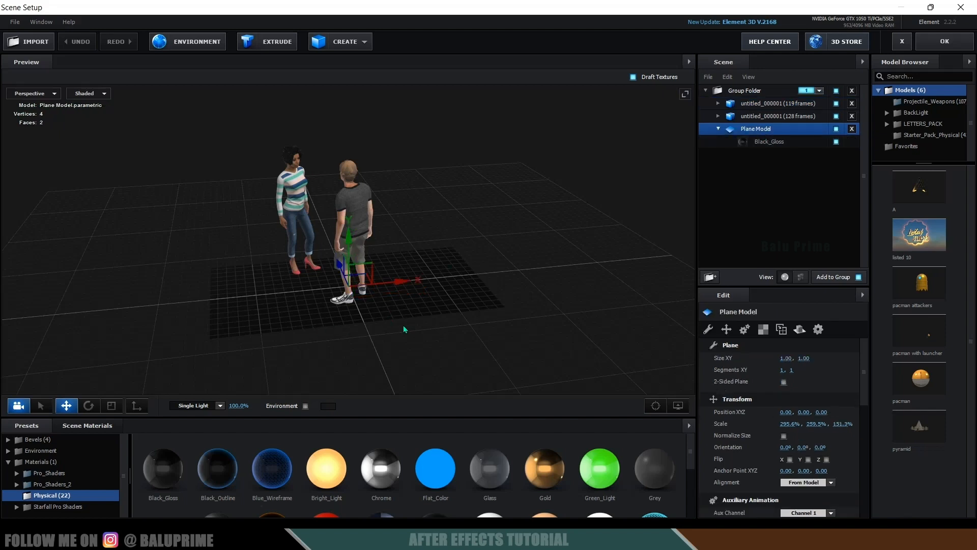
pyautogui.moveTo(404, 326); pyautogui.dragTo(390, 328)
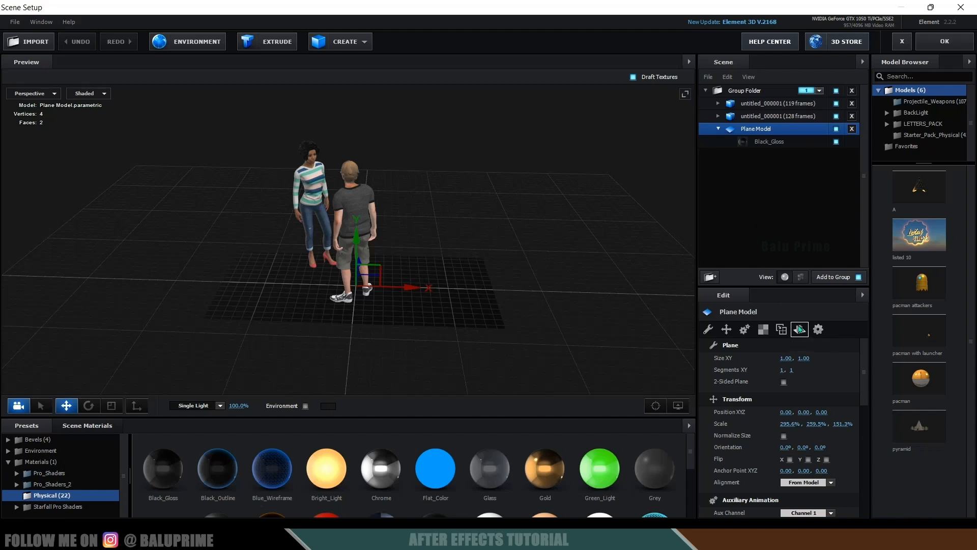
pyautogui.click(800, 329)
pyautogui.click(809, 358)
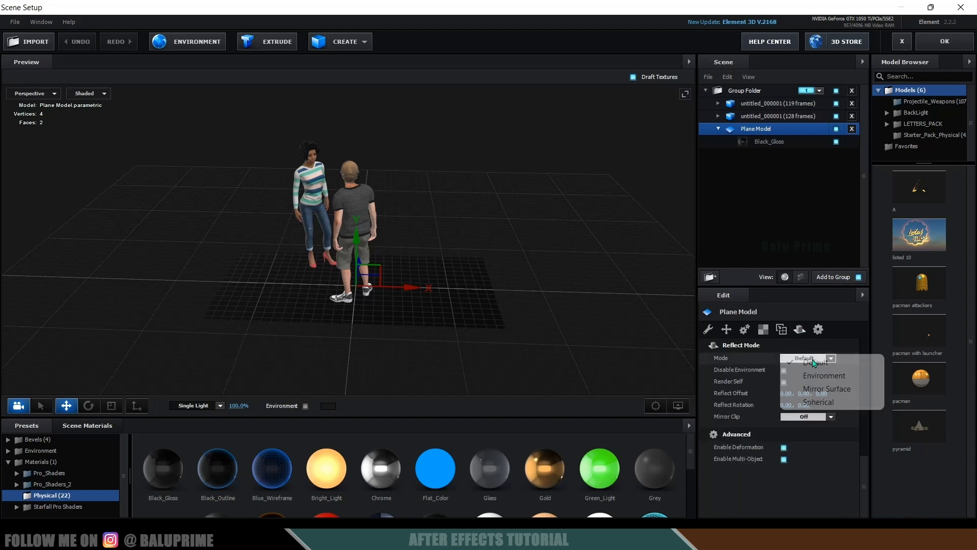
pyautogui.click(817, 326)
pyautogui.moveTo(665, 347); pyautogui.dragTo(285, 331)
pyautogui.moveTo(514, 341); pyautogui.dragTo(524, 285)
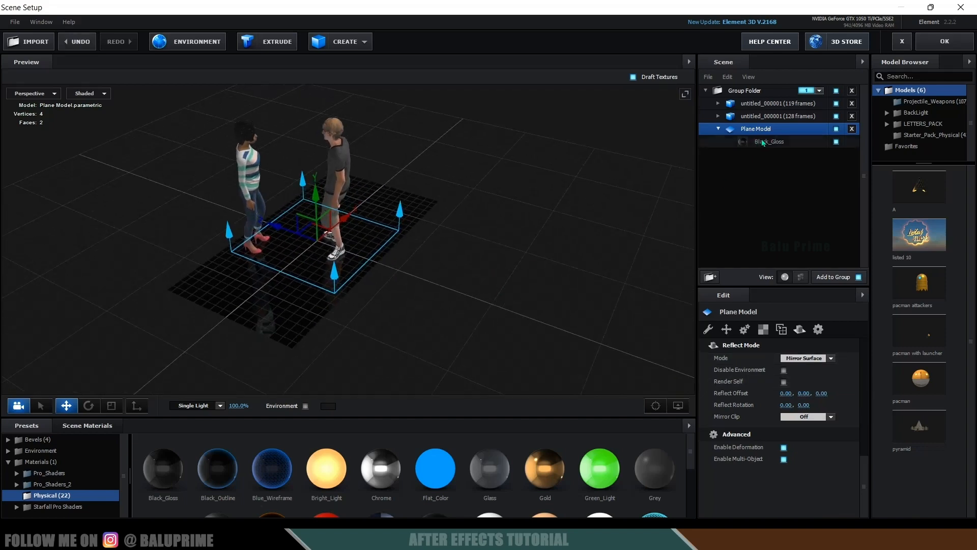
# - Set the reflectivity intensity of the plane's Black_Gloss material to 75%
pyautogui.click(763, 142)
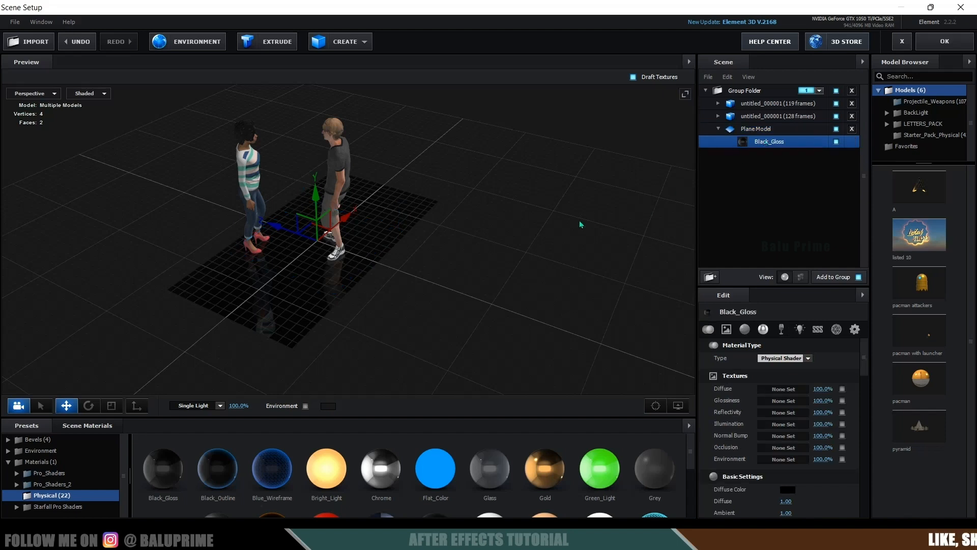
pyautogui.scroll(-4, 798, 452)
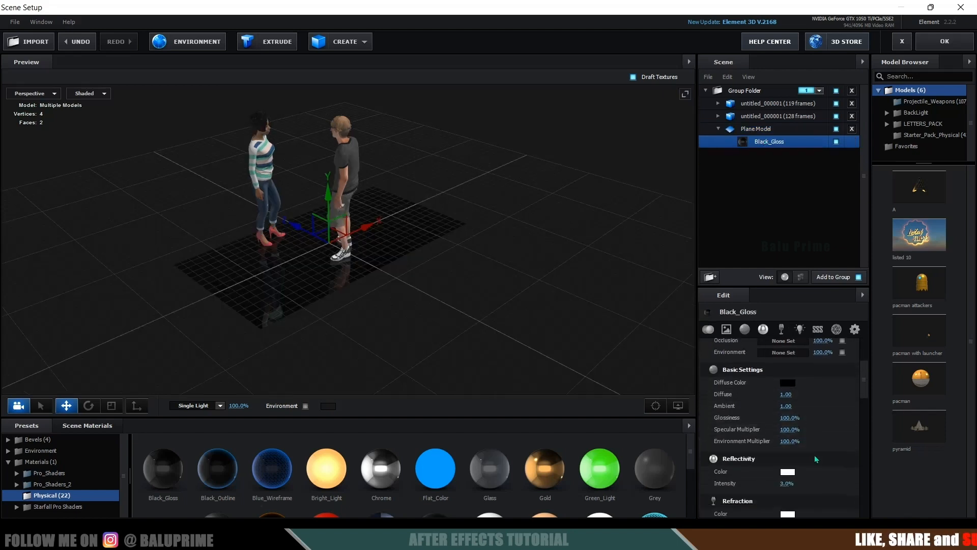
pyautogui.scroll(-4, 814, 451)
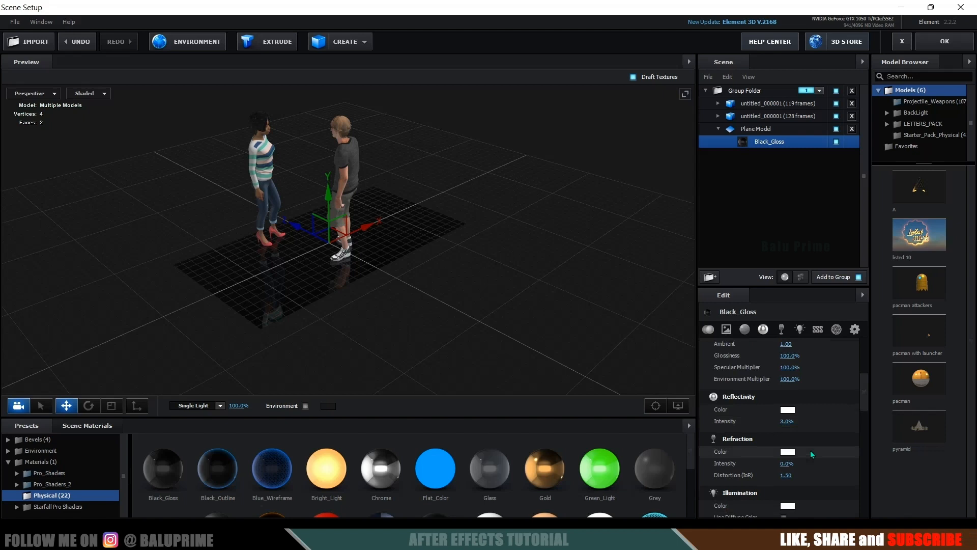
pyautogui.scroll(1, 811, 450)
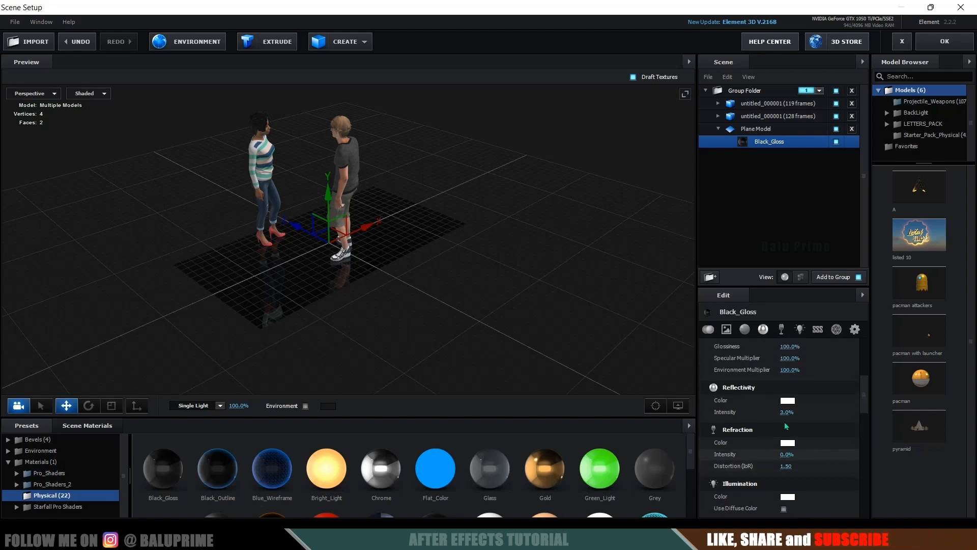
pyautogui.moveTo(785, 412); pyautogui.dragTo(815, 412)
pyautogui.click(786, 413)
pyautogui.write('75')
pyautogui.press('Return')
pyautogui.moveTo(529, 242); pyautogui.dragTo(497, 237)
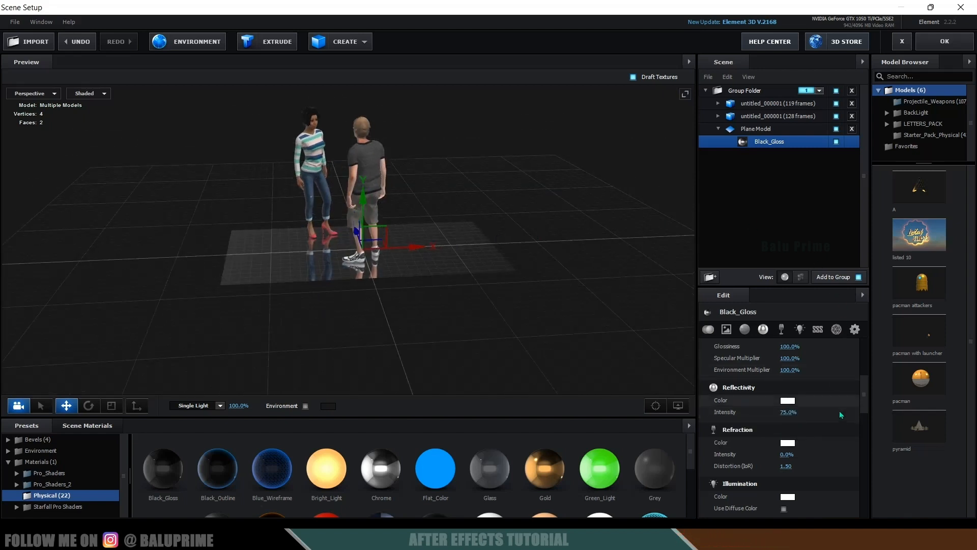
# - Lower the Black_Gloss material's glossiness to 95% and apply the scene setup
pyautogui.moveTo(780, 347); pyautogui.dragTo(775, 347)
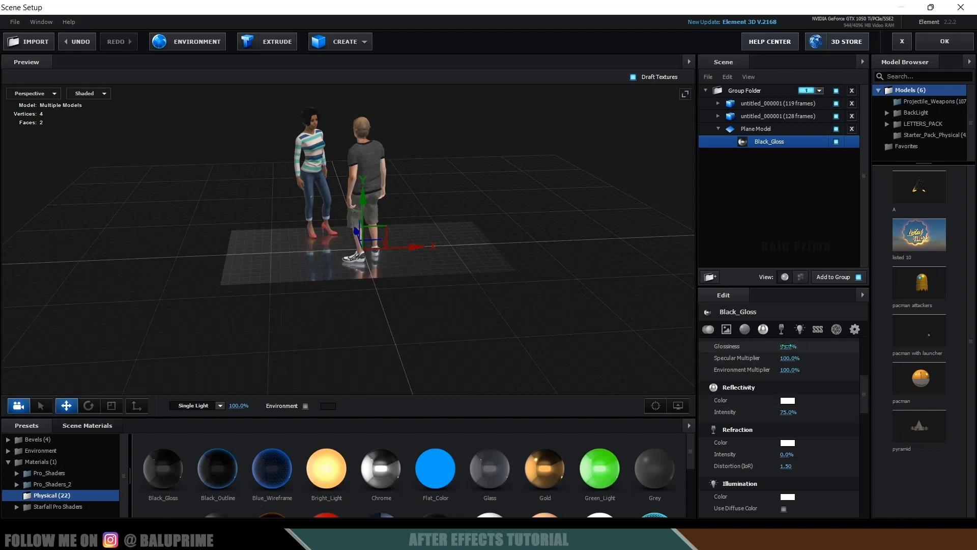
pyautogui.moveTo(613, 249); pyautogui.dragTo(580, 255)
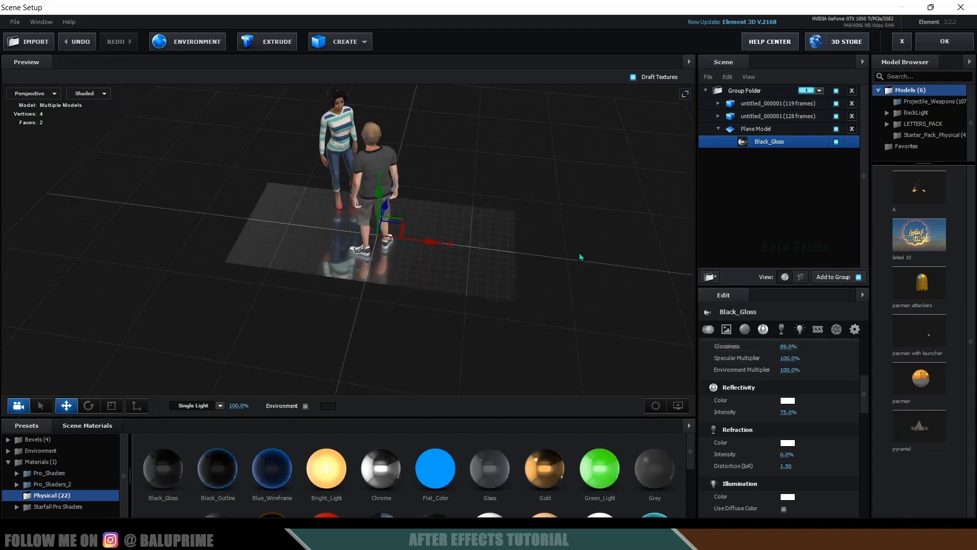
pyautogui.click(946, 43)
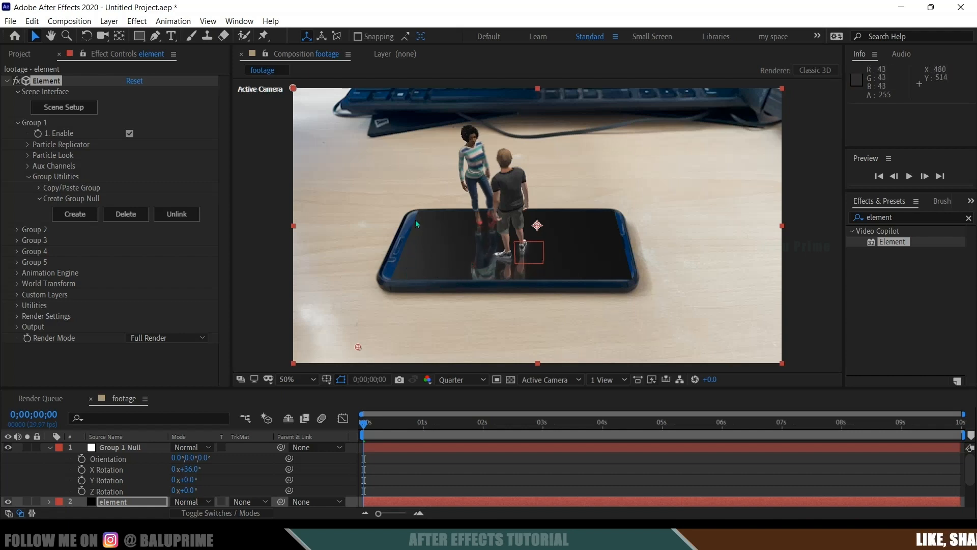
# - Enable Matte Reflection in the Black_Gloss material's advanced settings and apply the scene setup
pyautogui.click(67, 109)
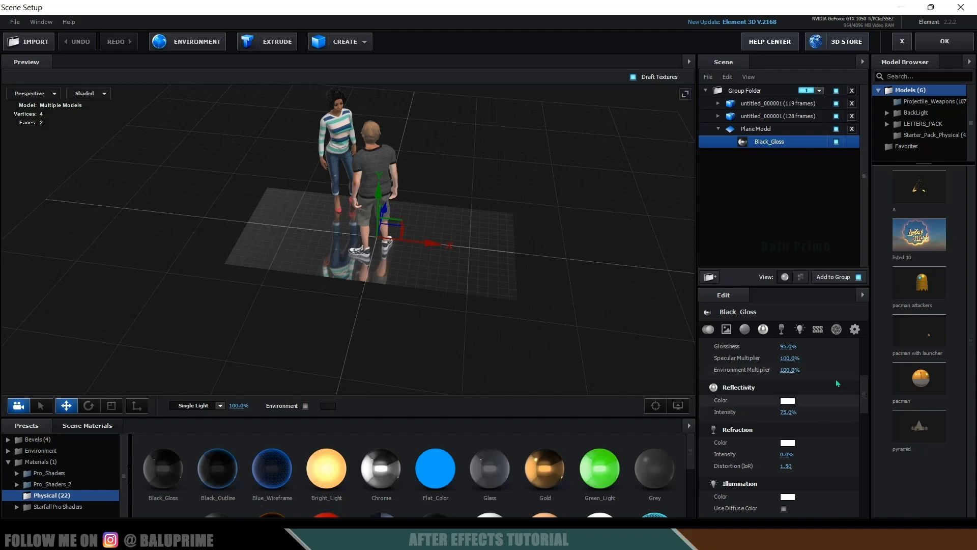
pyautogui.click(858, 330)
pyautogui.scroll(-3, 836, 380)
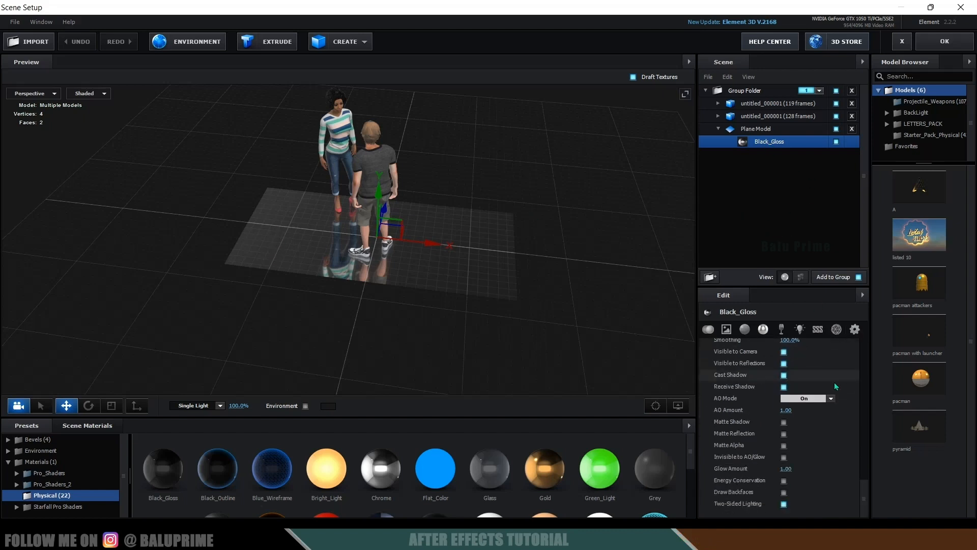
pyautogui.click(784, 434)
pyautogui.moveTo(432, 324); pyautogui.dragTo(311, 264)
pyautogui.moveTo(445, 284); pyautogui.dragTo(474, 269)
pyautogui.click(941, 43)
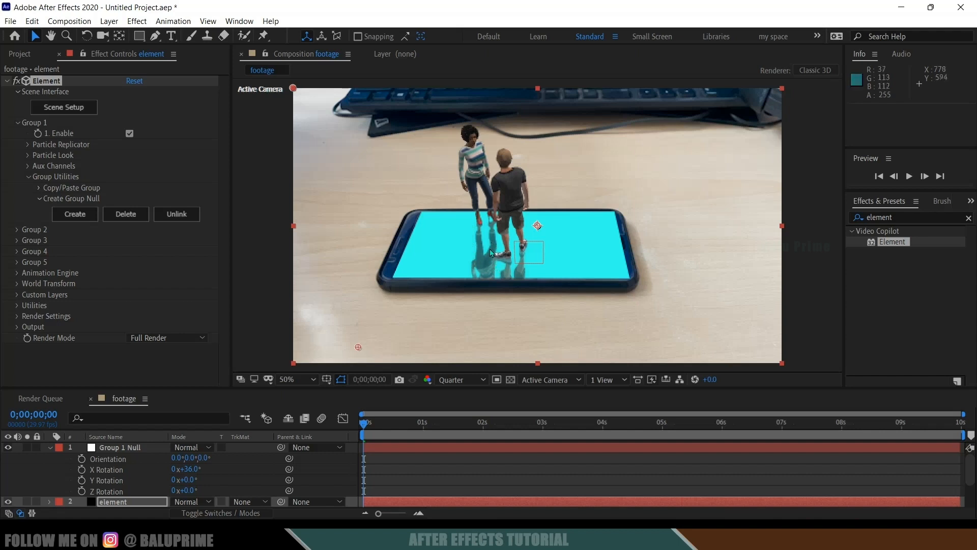
# - Hide the Track Solid 1 layer in the footage composition
pyautogui.scroll(-3, 137, 466)
pyautogui.click(124, 471)
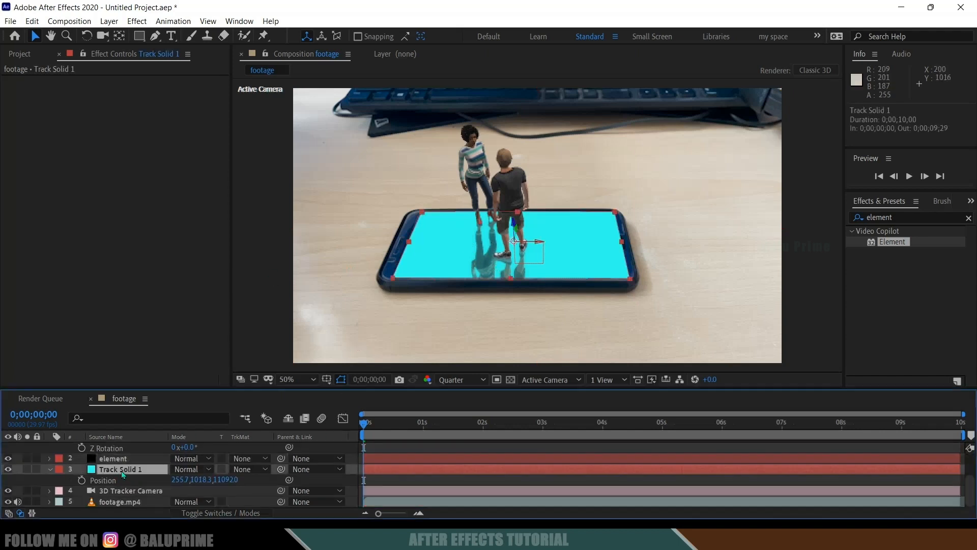
pyautogui.click(8, 469)
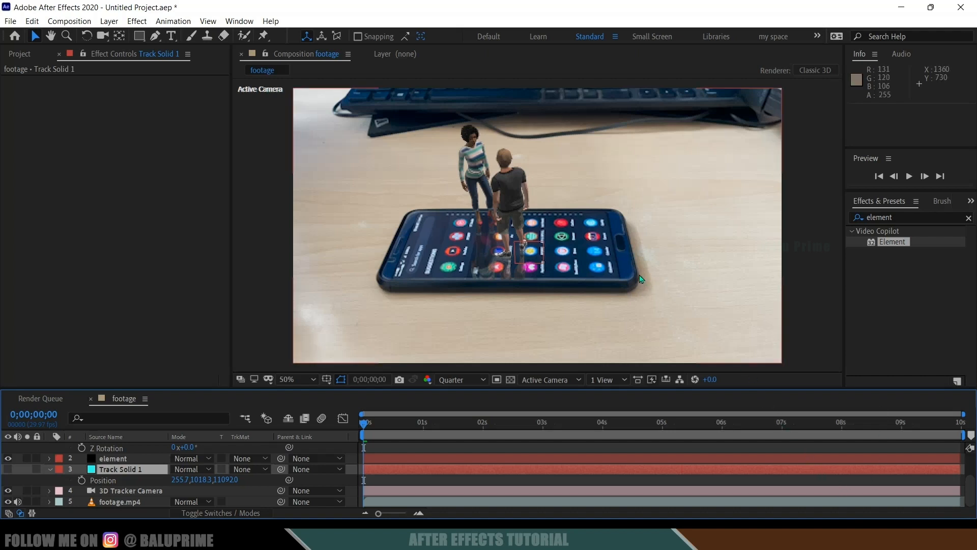
# - Reopen the element layer's scene setup and display the environment map behind the models to inspect it from several angles
pyautogui.click(117, 460)
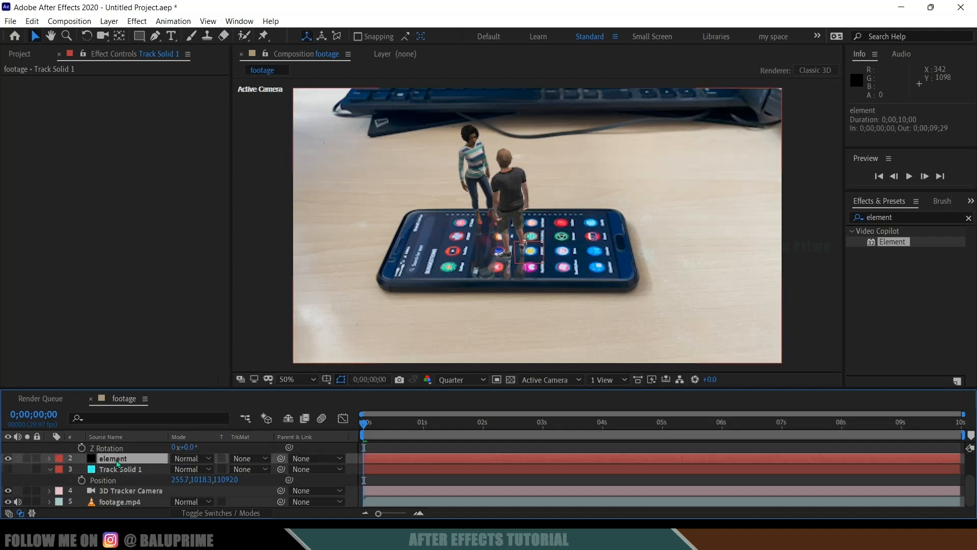
pyautogui.click(67, 110)
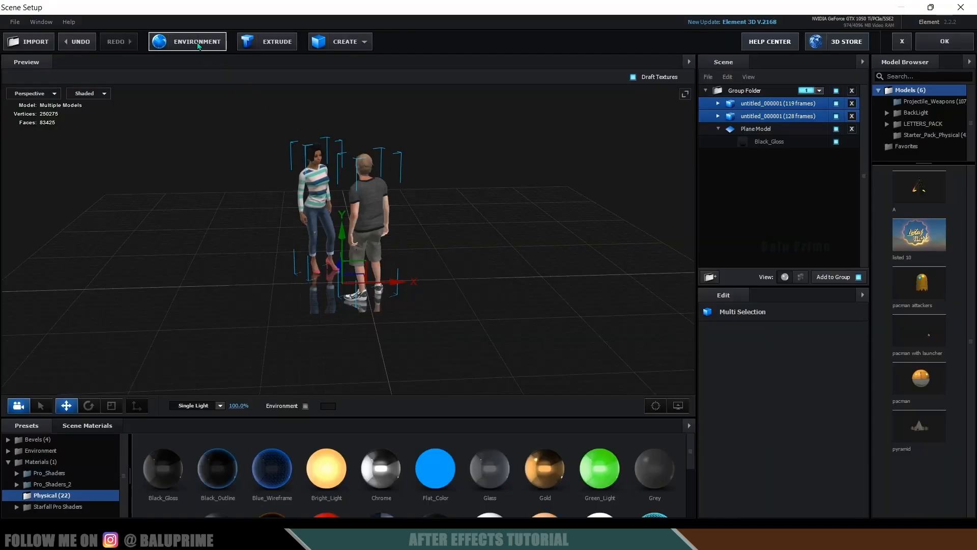
pyautogui.click(197, 45)
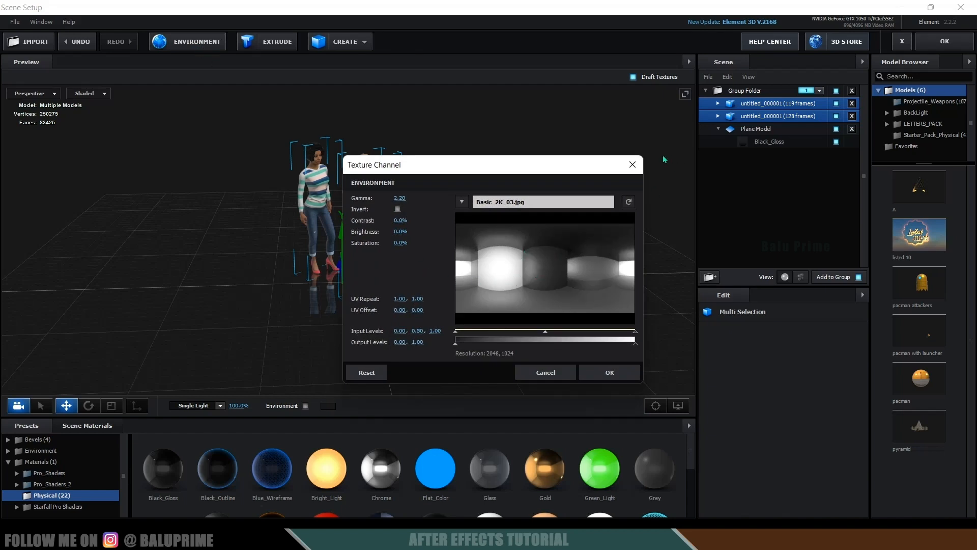
pyautogui.click(633, 164)
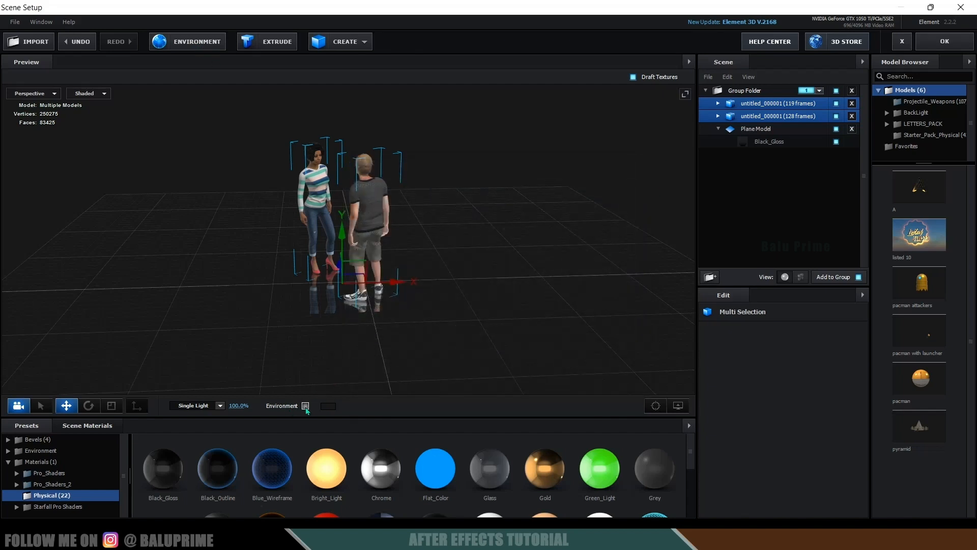
pyautogui.click(305, 407)
pyautogui.moveTo(542, 326); pyautogui.dragTo(475, 321)
pyautogui.moveTo(469, 323); pyautogui.dragTo(539, 322)
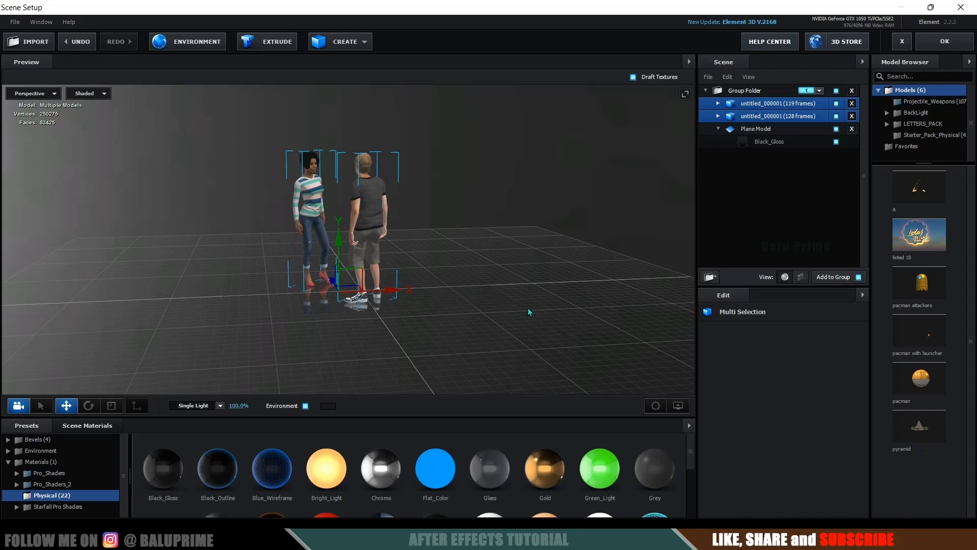
pyautogui.moveTo(518, 316); pyautogui.dragTo(500, 316)
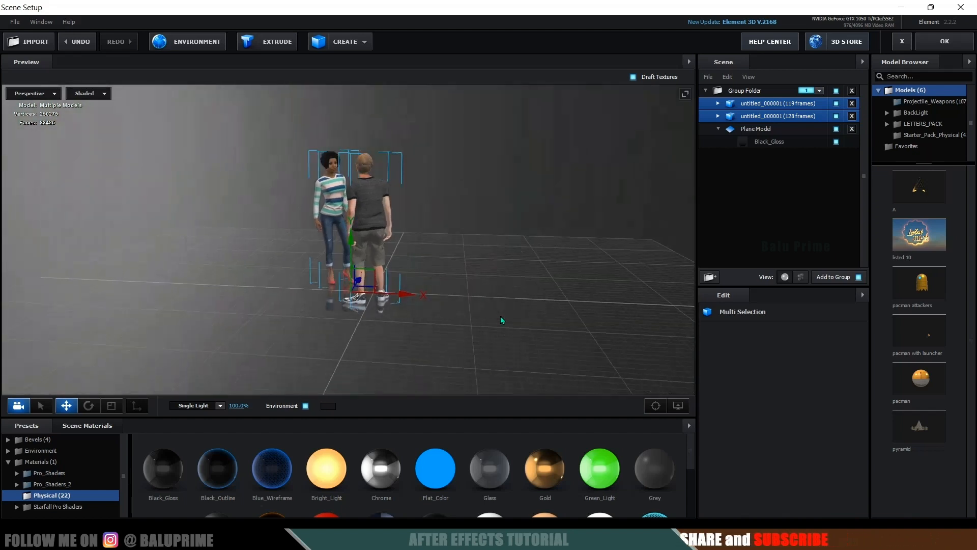
# - Replace the scene's environment texture with Screenshot (213).png and check it around the models
pyautogui.click(191, 36)
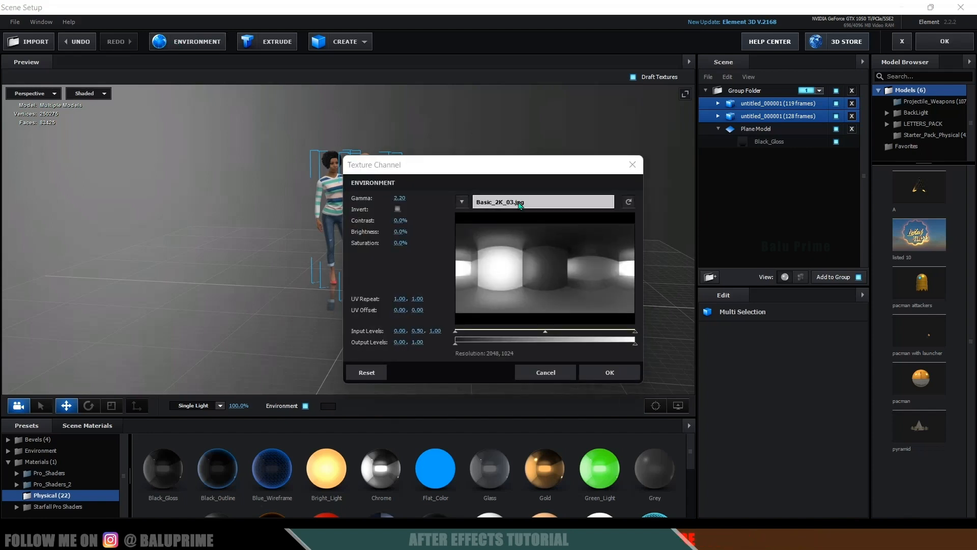
pyautogui.click(519, 203)
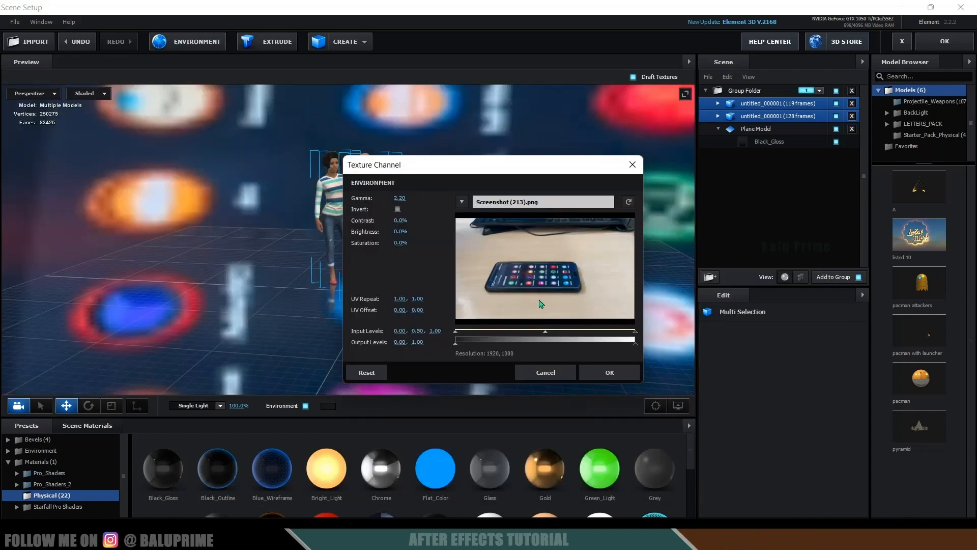
pyautogui.click(611, 374)
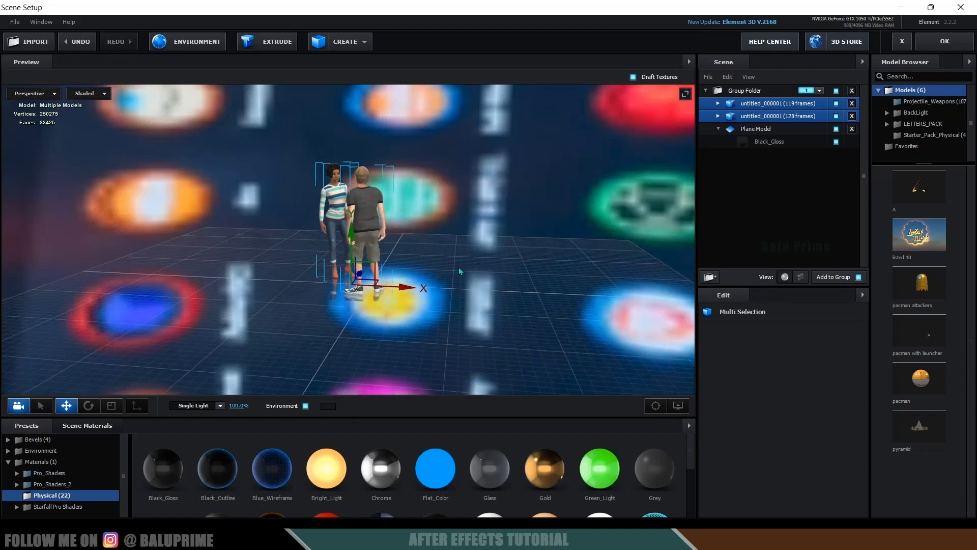
pyautogui.moveTo(495, 250); pyautogui.dragTo(395, 252)
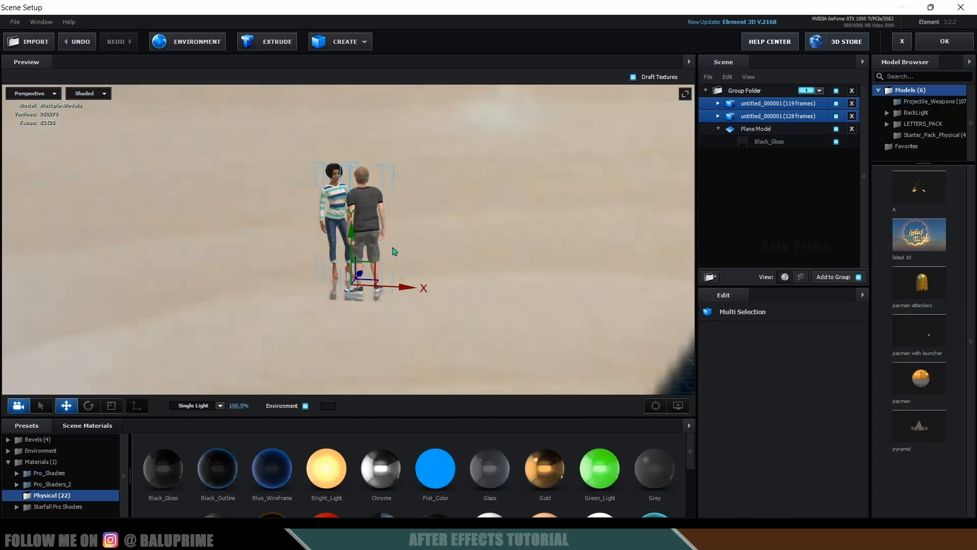
# - Hide the environment background in the scene preview and apply the scene setup
pyautogui.click(306, 406)
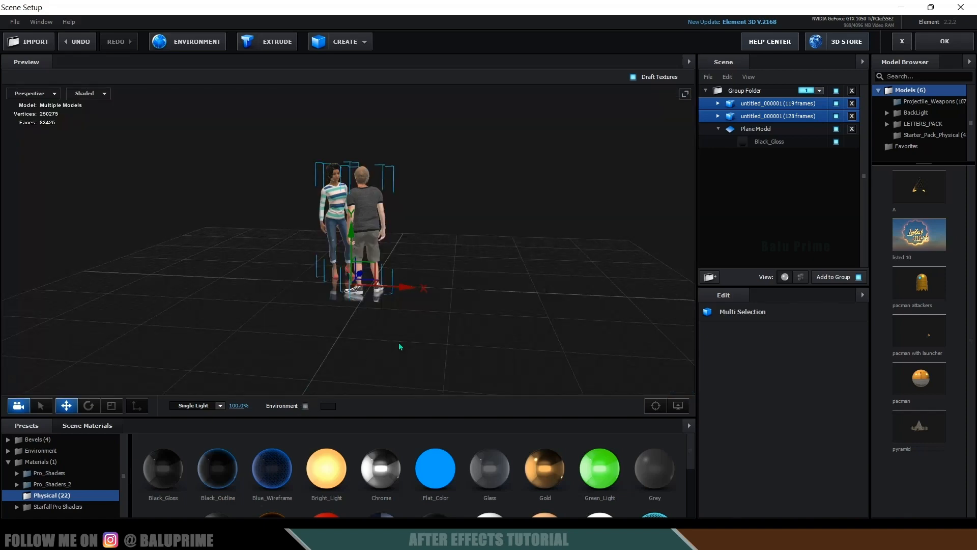
pyautogui.moveTo(417, 337); pyautogui.dragTo(549, 338)
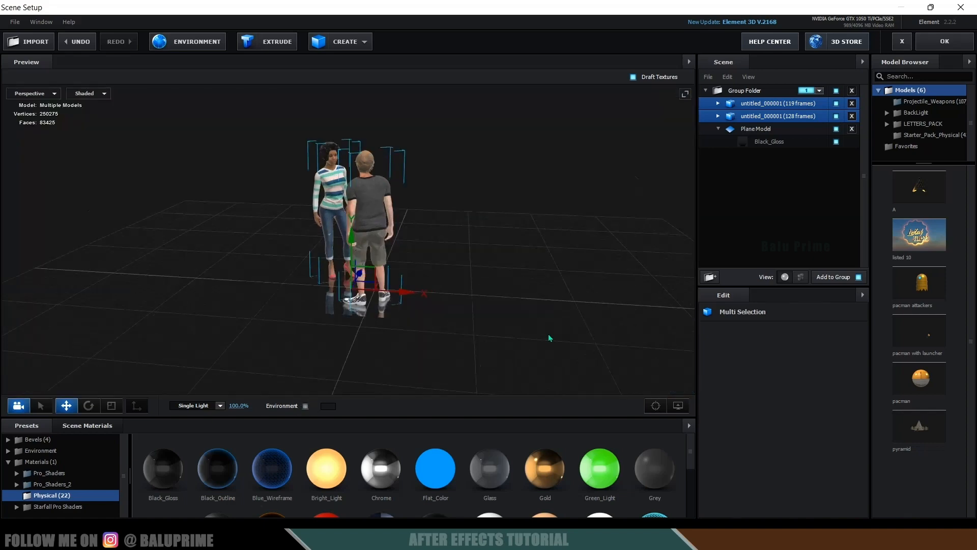
pyautogui.click(944, 41)
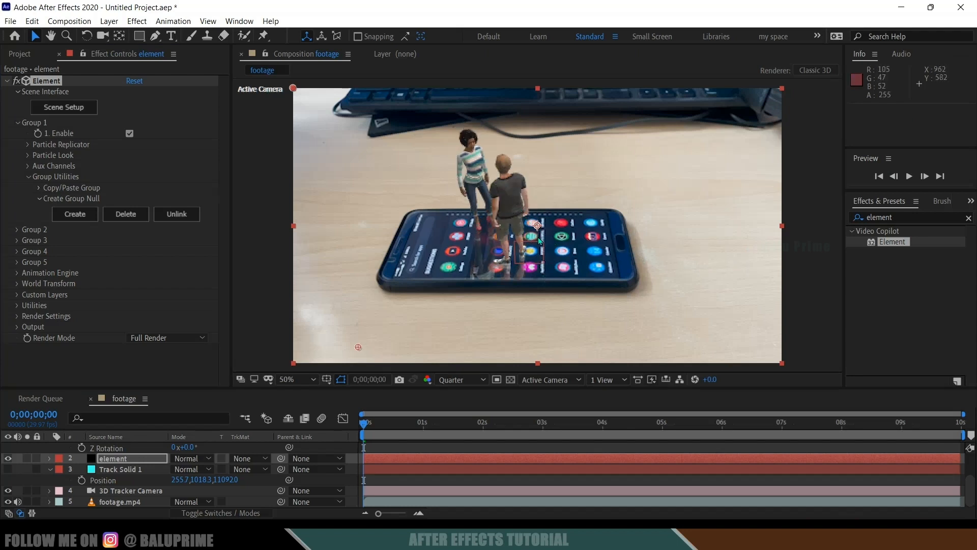
# - Add a Parallel light with 150% intensity, smooth falloff and shadow casting above the Group 1 Null layer, and play back the composition
pyautogui.scroll(2, 114, 460)
pyautogui.click(116, 448)
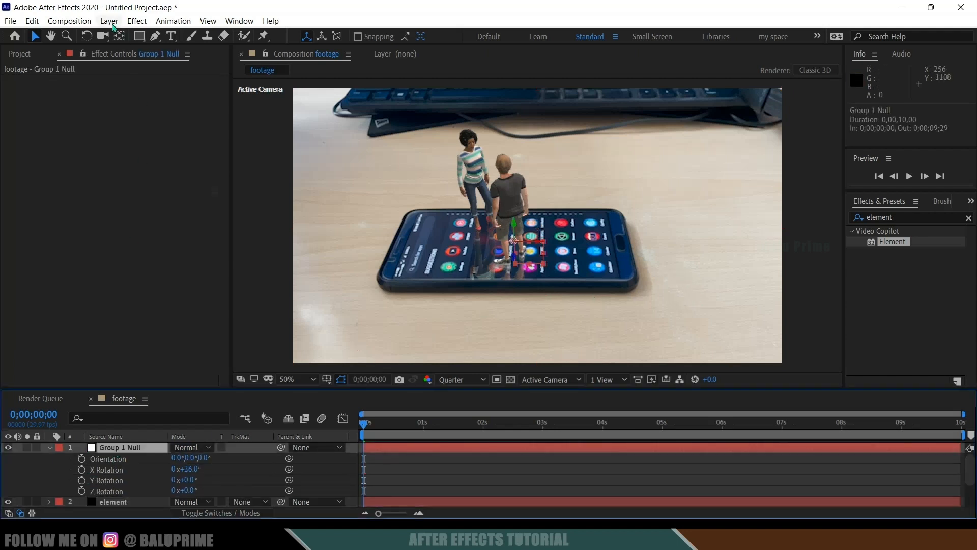
pyautogui.click(109, 20)
pyautogui.moveTo(247, 37)
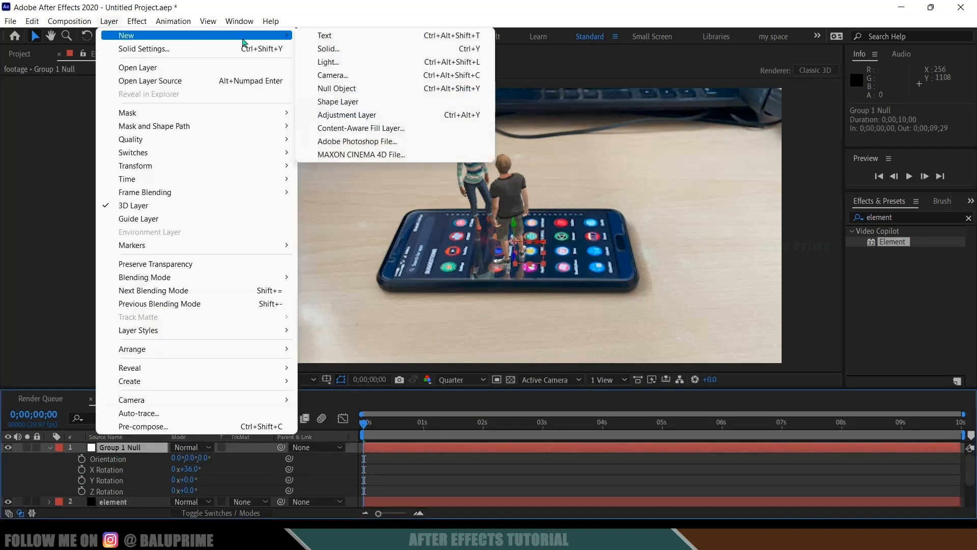
pyautogui.click(372, 62)
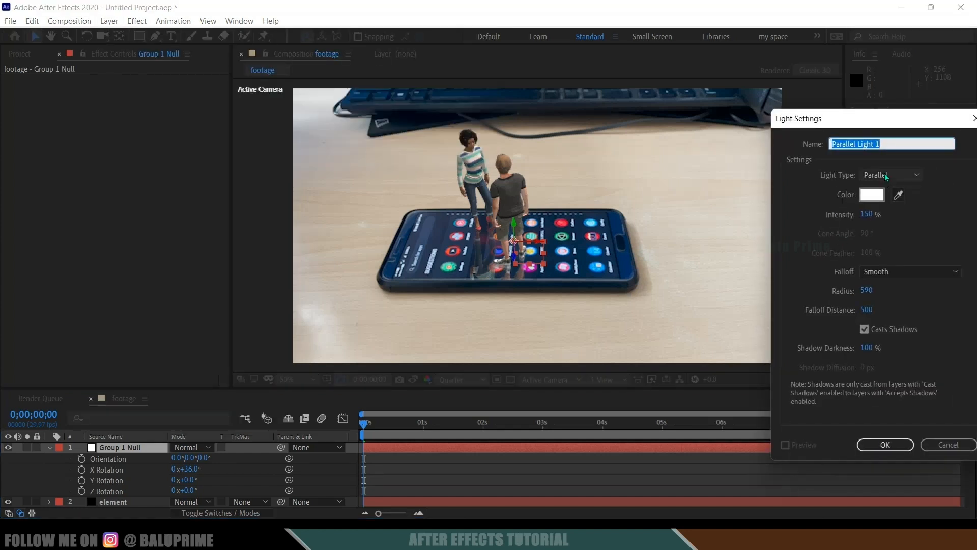
pyautogui.click(868, 213)
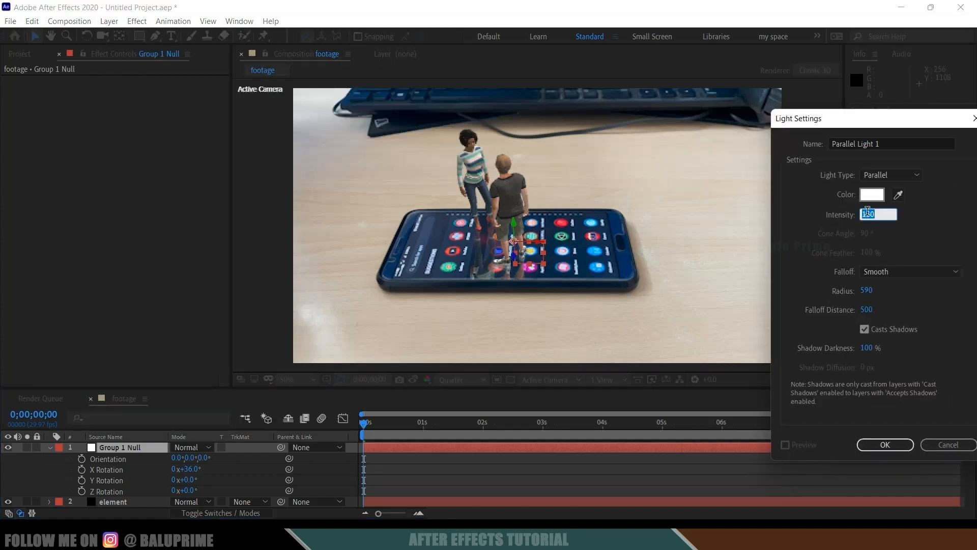
pyautogui.press('Return')
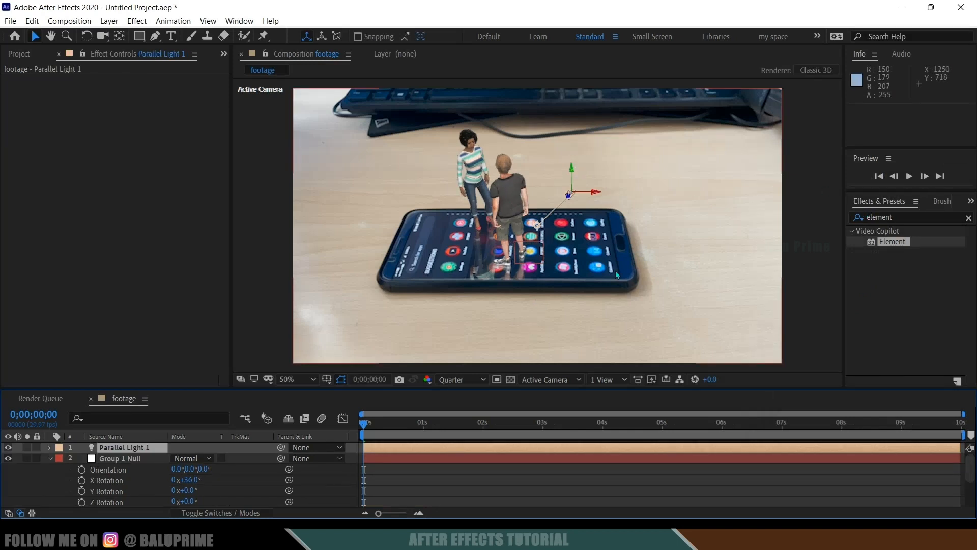
pyautogui.press('space')
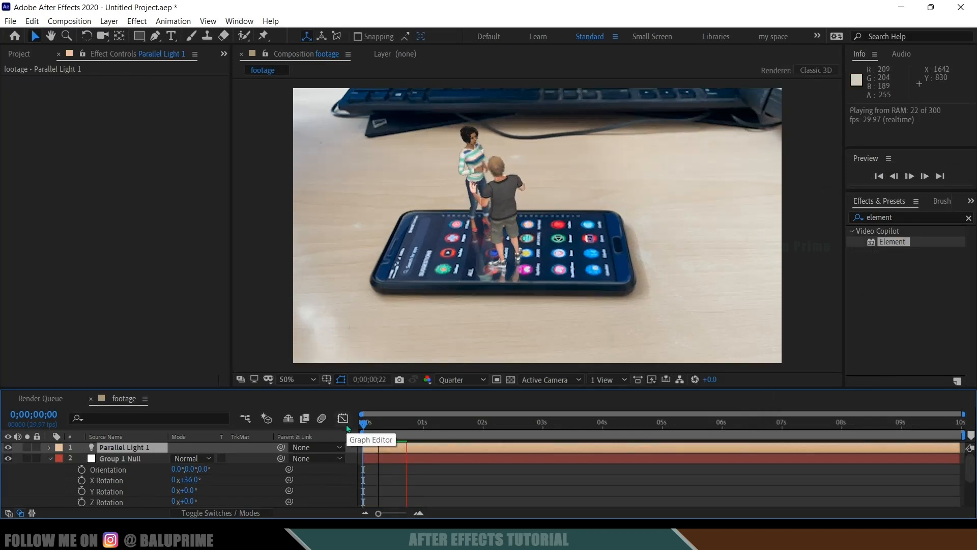